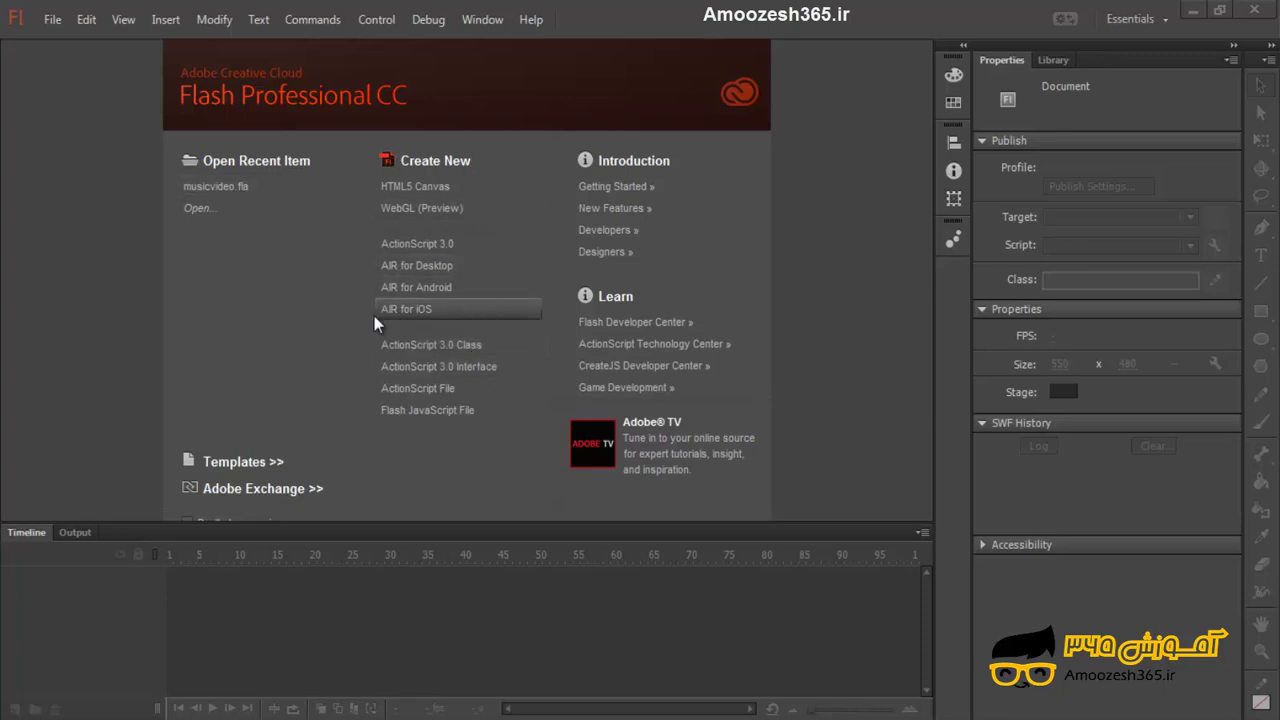
Create a new document from the 336 x 280 Large Rectangle template in the Advertising category
{"action": "left_click", "coordinate": [336, 472]}
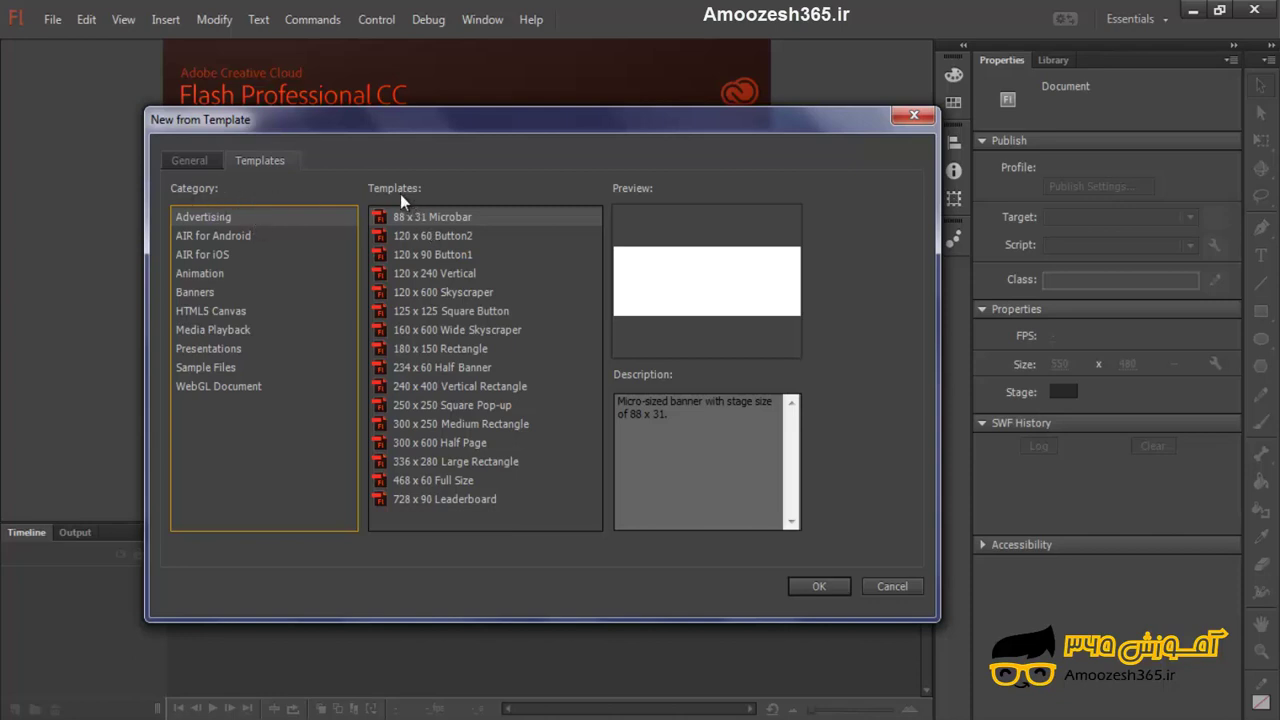
{"action": "left_click", "coordinate": [454, 462]}
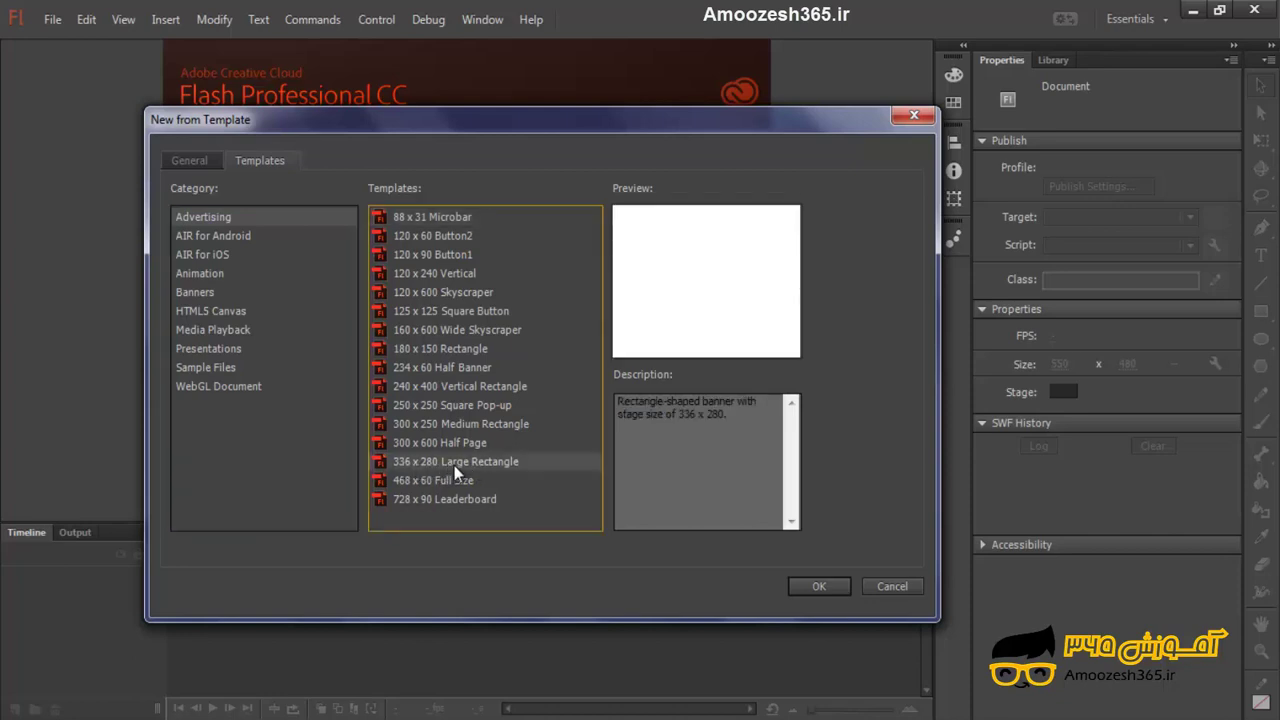
{"action": "left_click", "coordinate": [812, 584]}
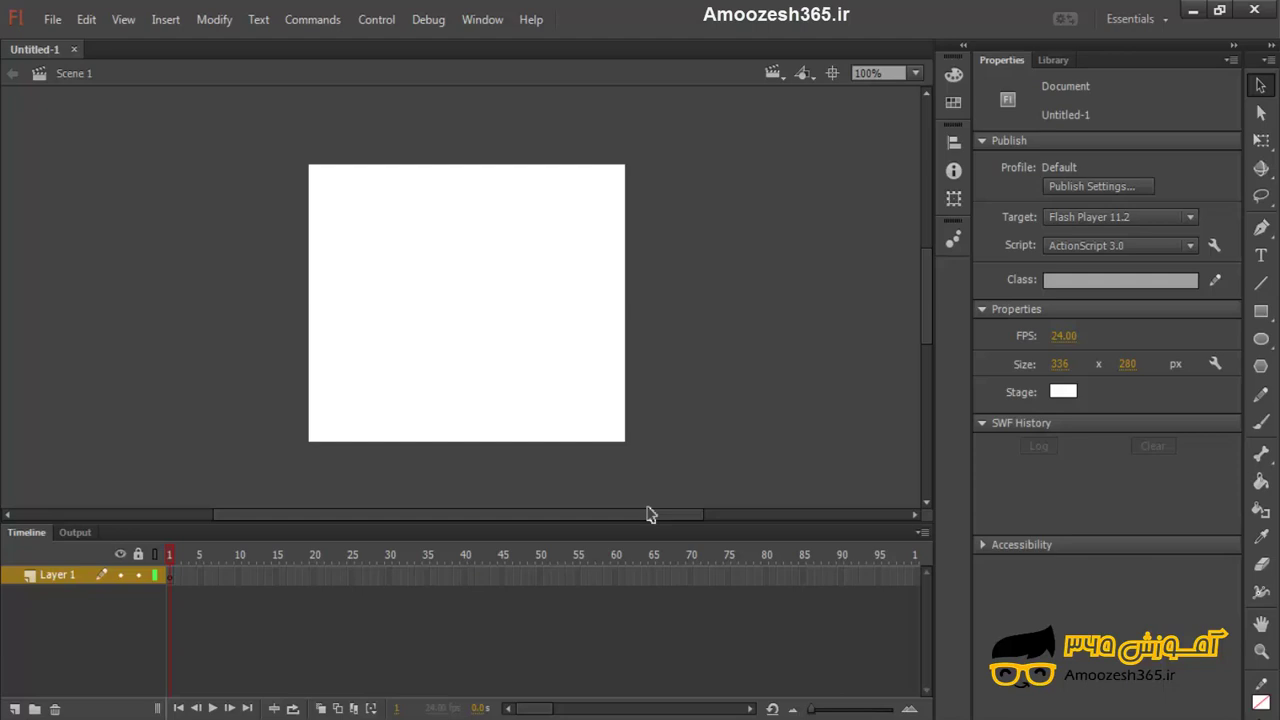
Rename Layer 1 as text
{"action": "double_click", "coordinate": [58, 576]}
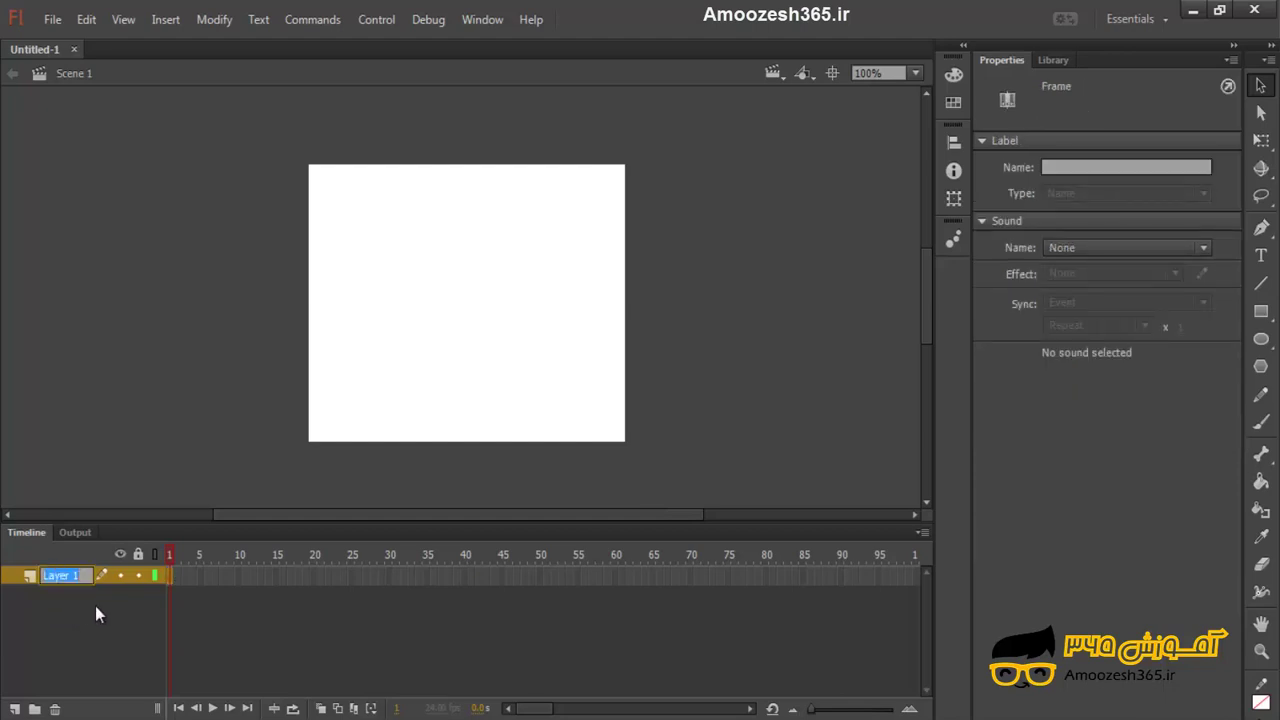
{"action": "type", "text": "text"}
{"action": "key", "text": "Return"}
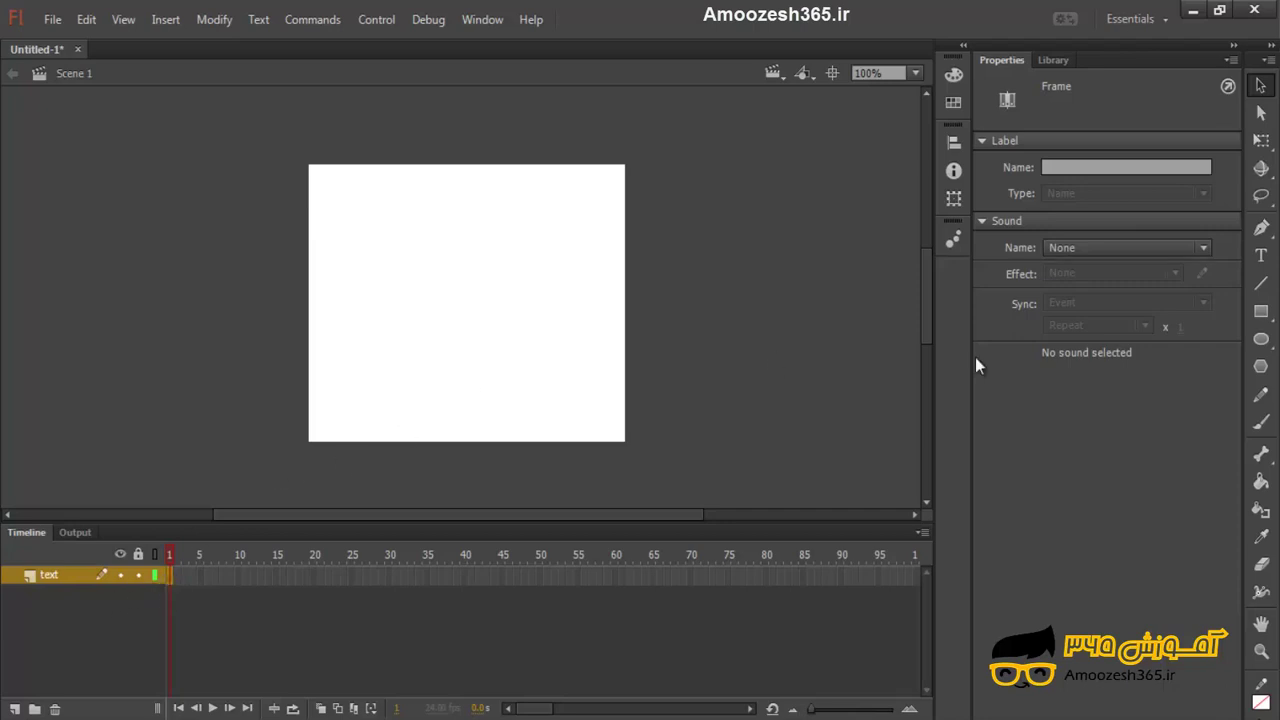
Add the static text "Advertising" to the stage in black (#000000) with the Text tool
{"action": "left_click", "coordinate": [1261, 255]}
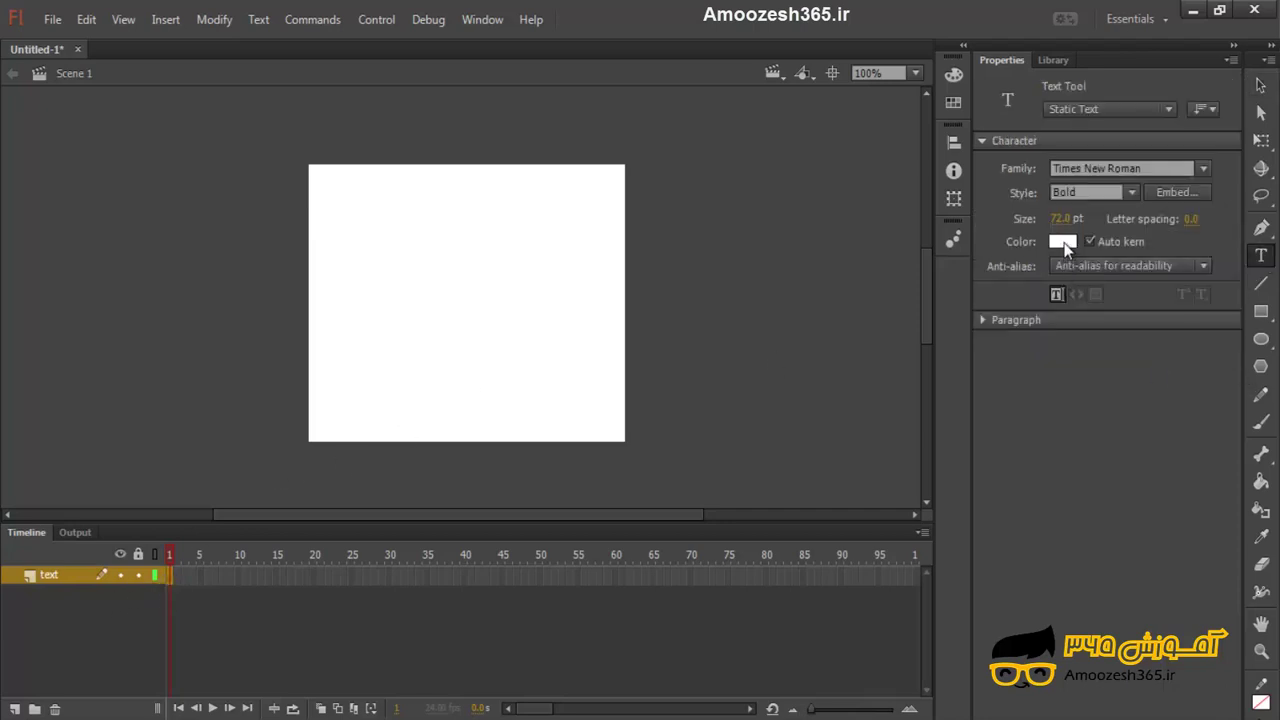
{"action": "left_click", "coordinate": [1063, 242]}
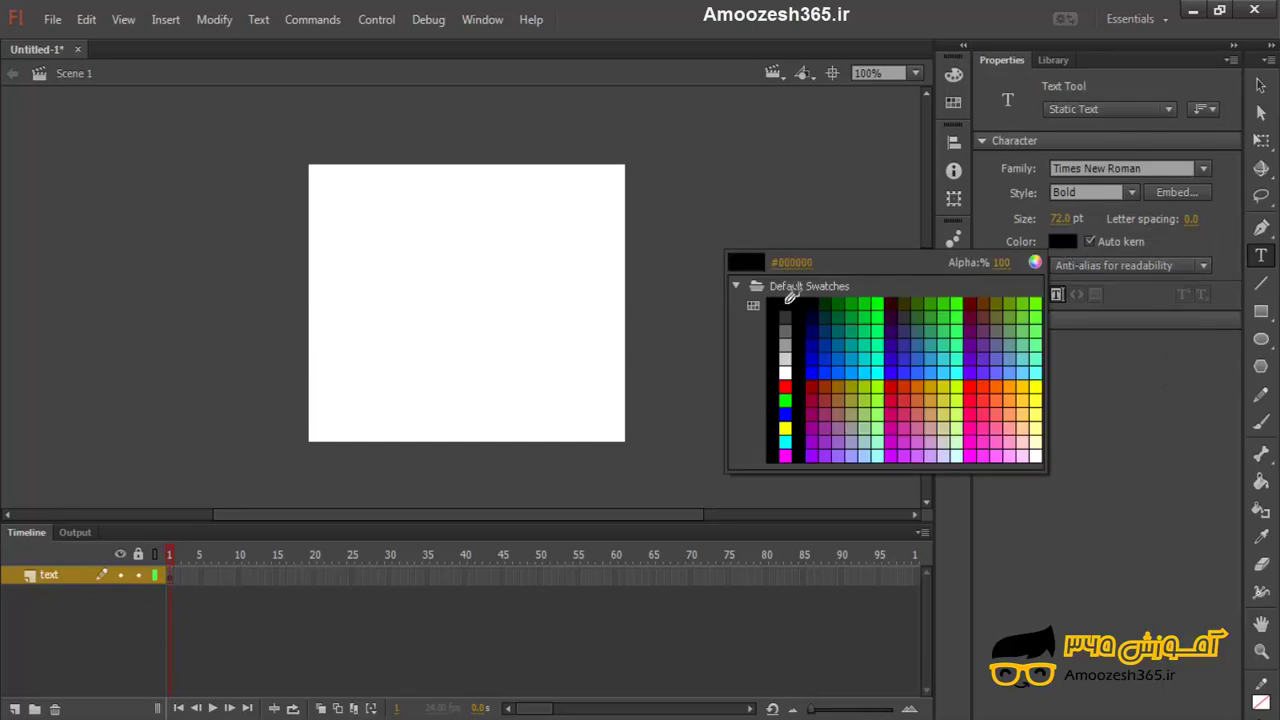
{"action": "left_click", "coordinate": [789, 297]}
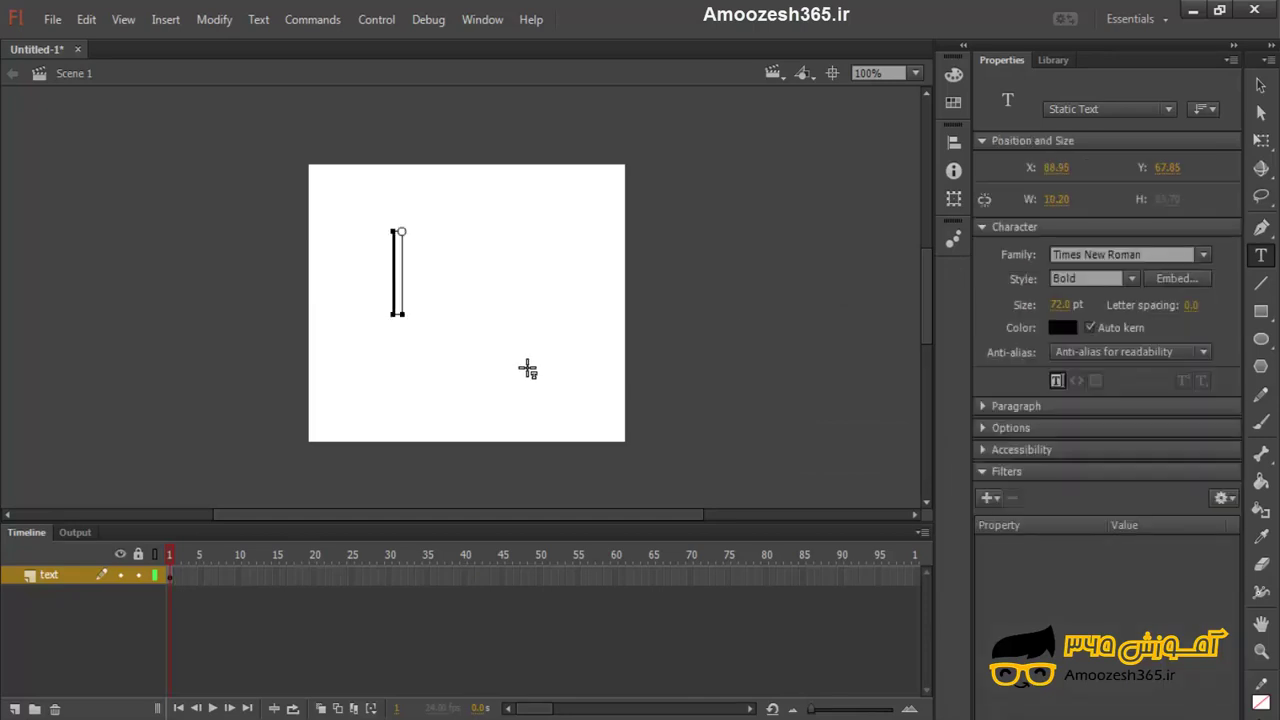
{"action": "type", "text": "Advertising"}
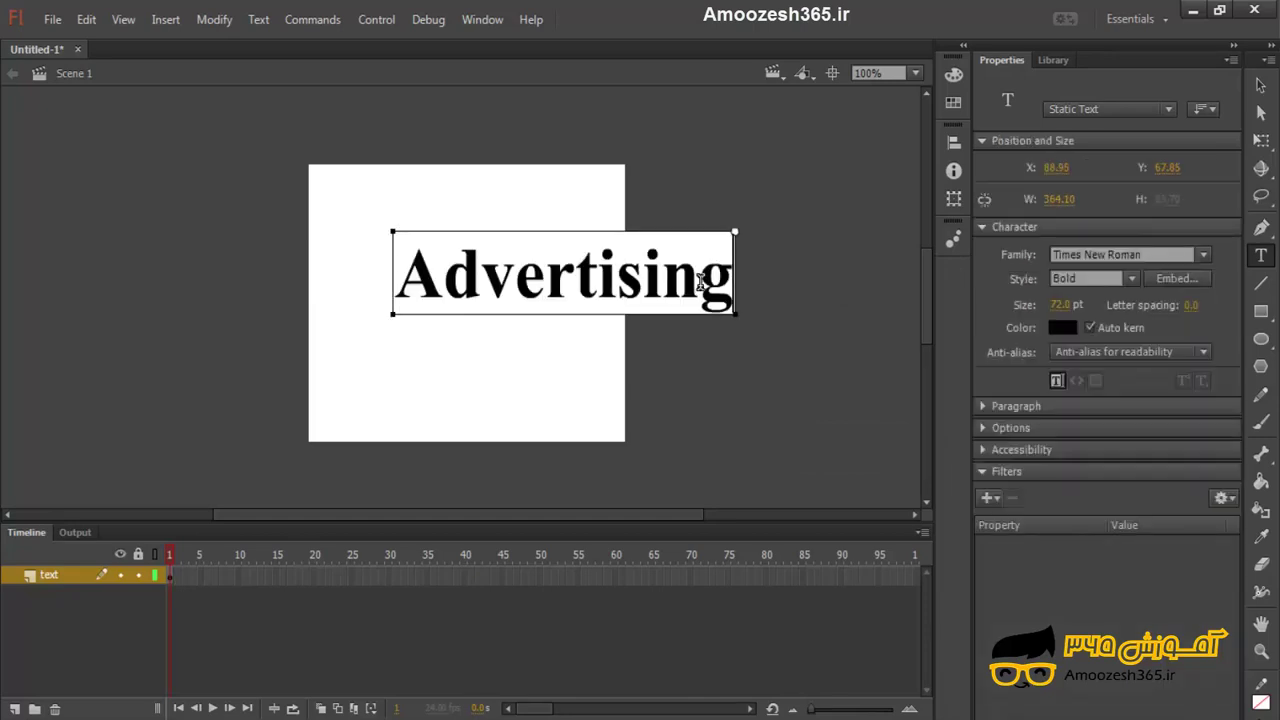
Set the font size of the whole word "Advertising" to 40 pt
{"action": "double_click", "coordinate": [700, 283]}
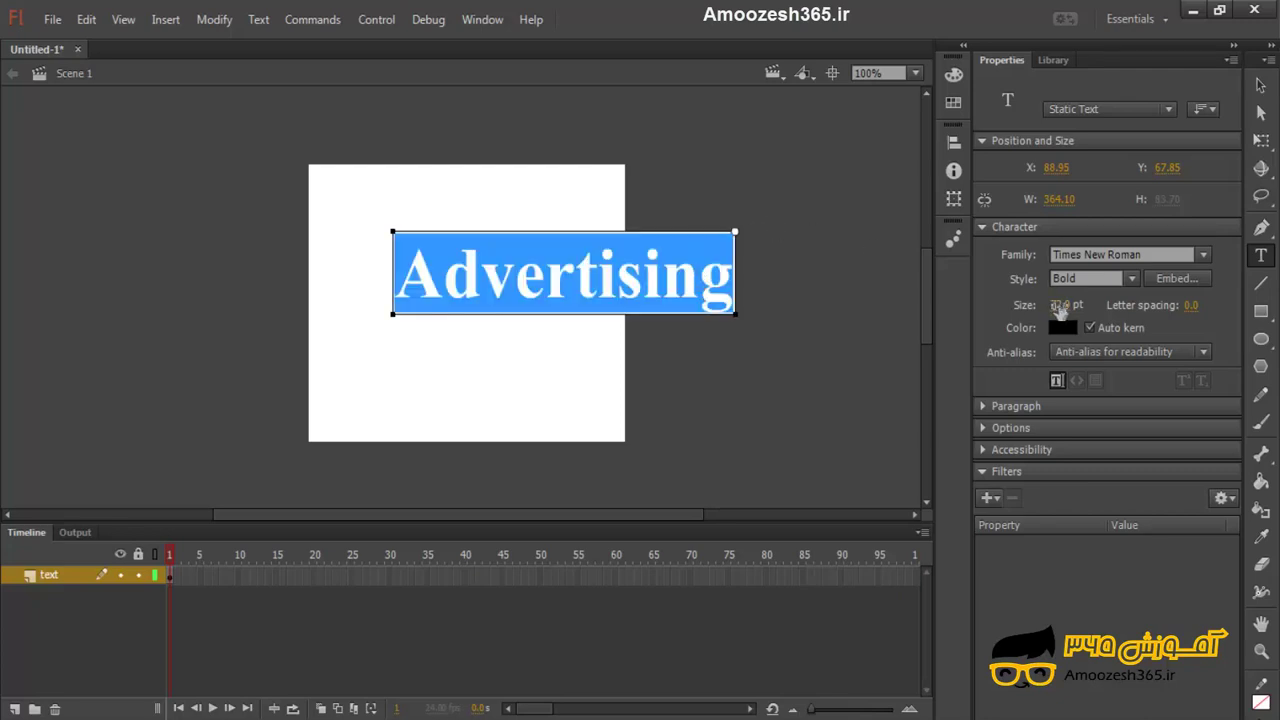
{"action": "left_click", "coordinate": [1059, 305]}
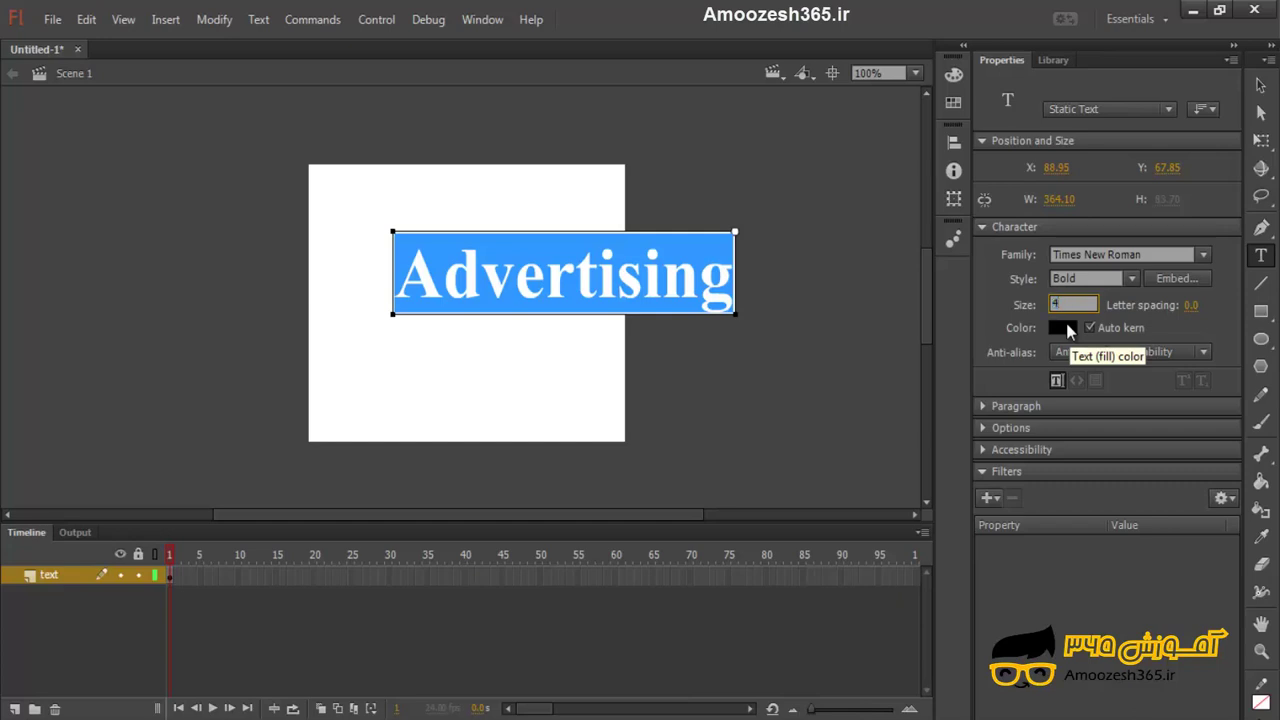
{"action": "key", "text": "Return"}
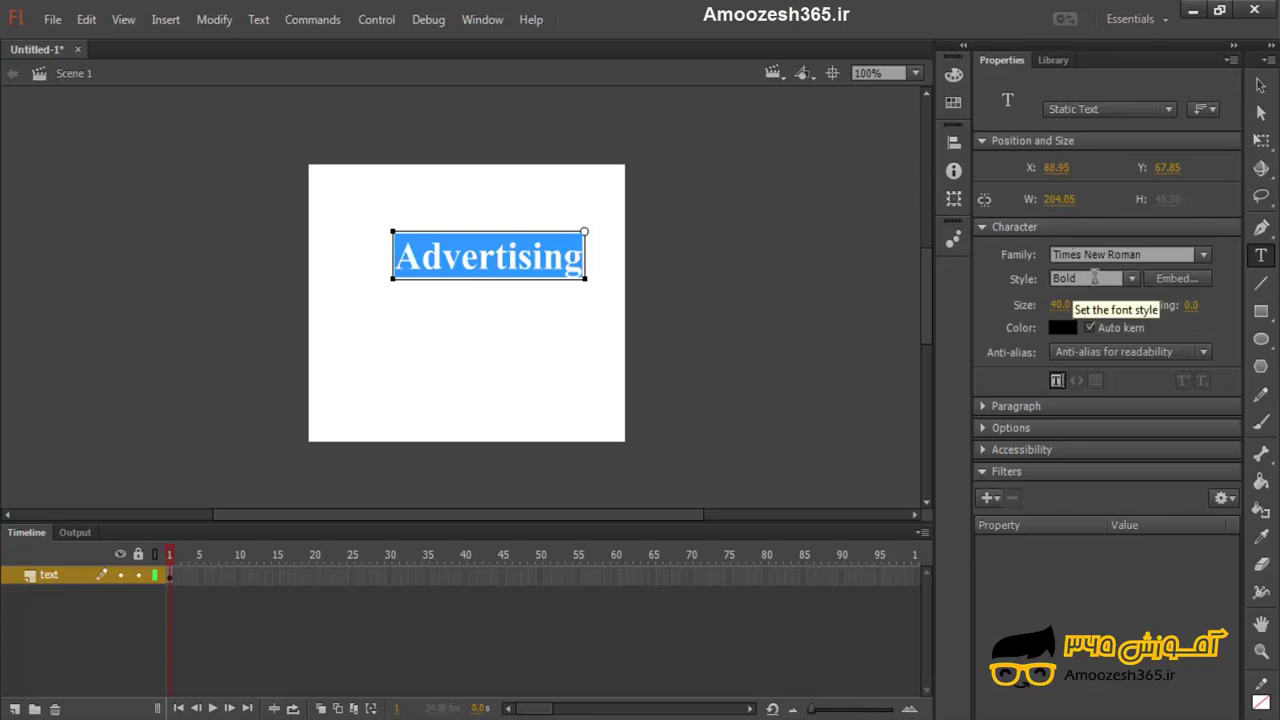
Insert a keyframe at frame 40 of the text layer
{"action": "left_click", "coordinate": [465, 577]}
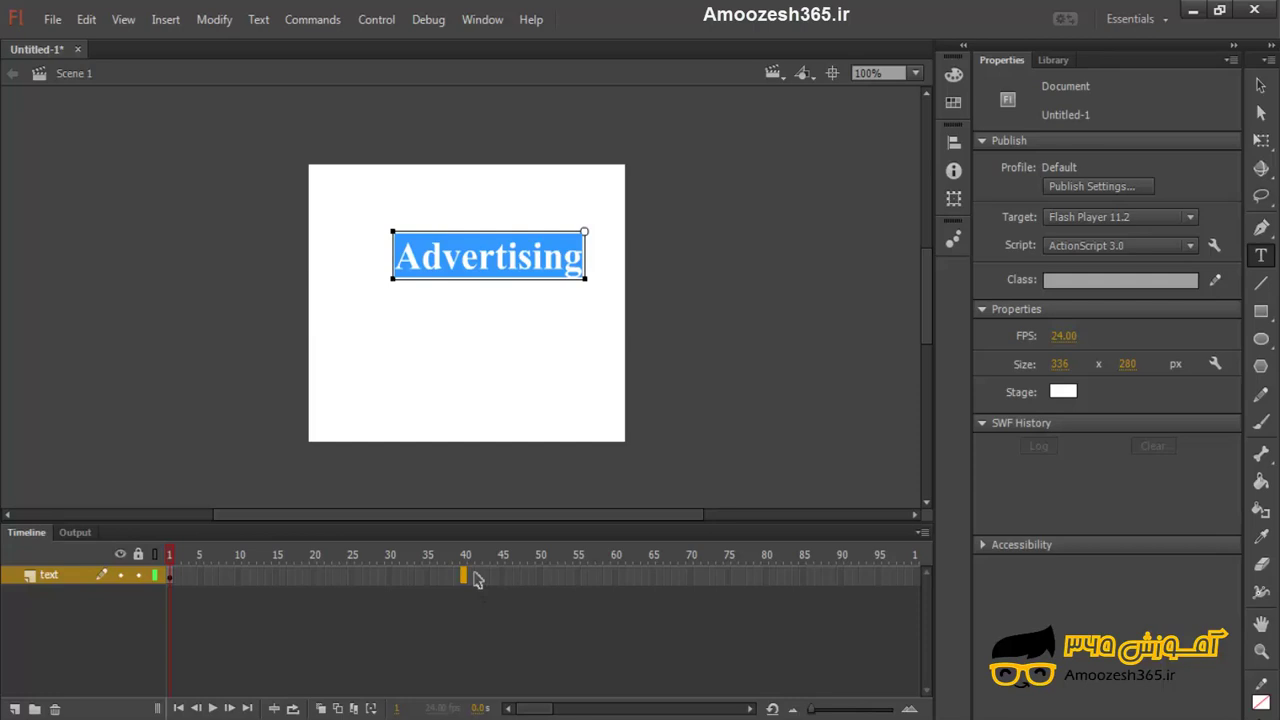
{"action": "key", "text": "F5"}
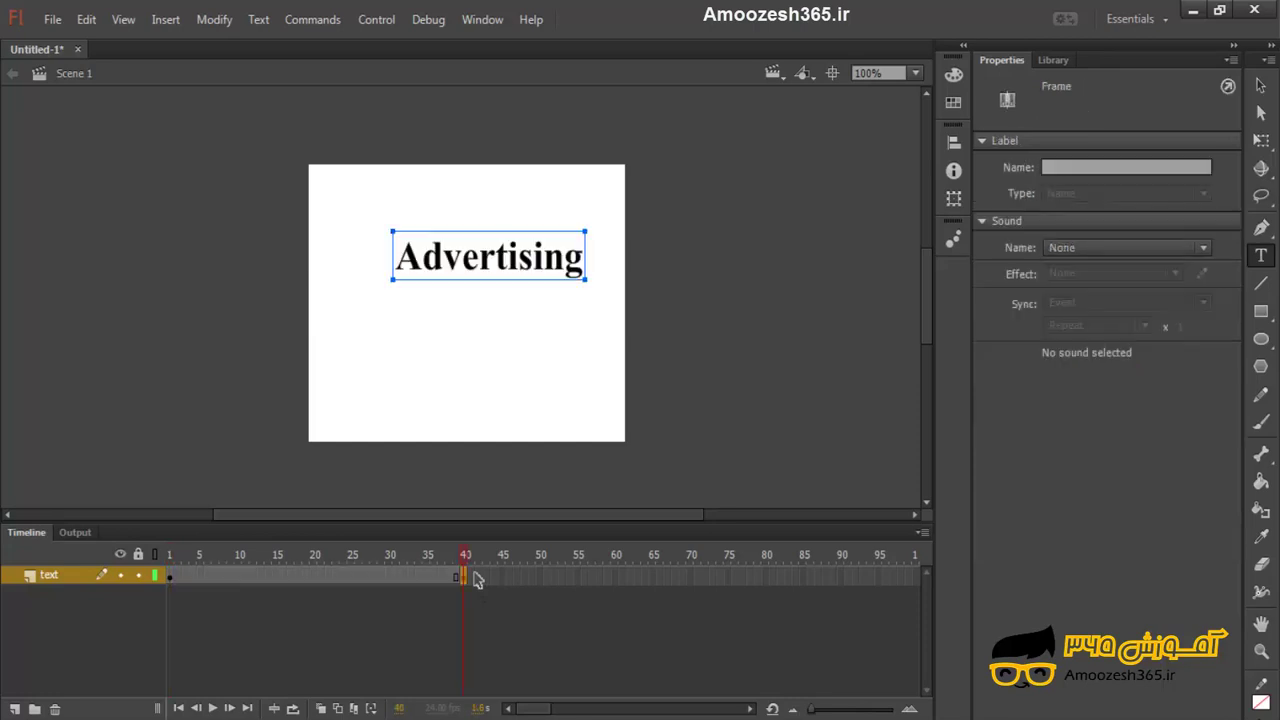
Center the "Advertising" text in frame 1 horizontally and vertically on the stage using Align to stage
{"action": "left_click", "coordinate": [171, 578]}
{"action": "left_click", "coordinate": [953, 143]}
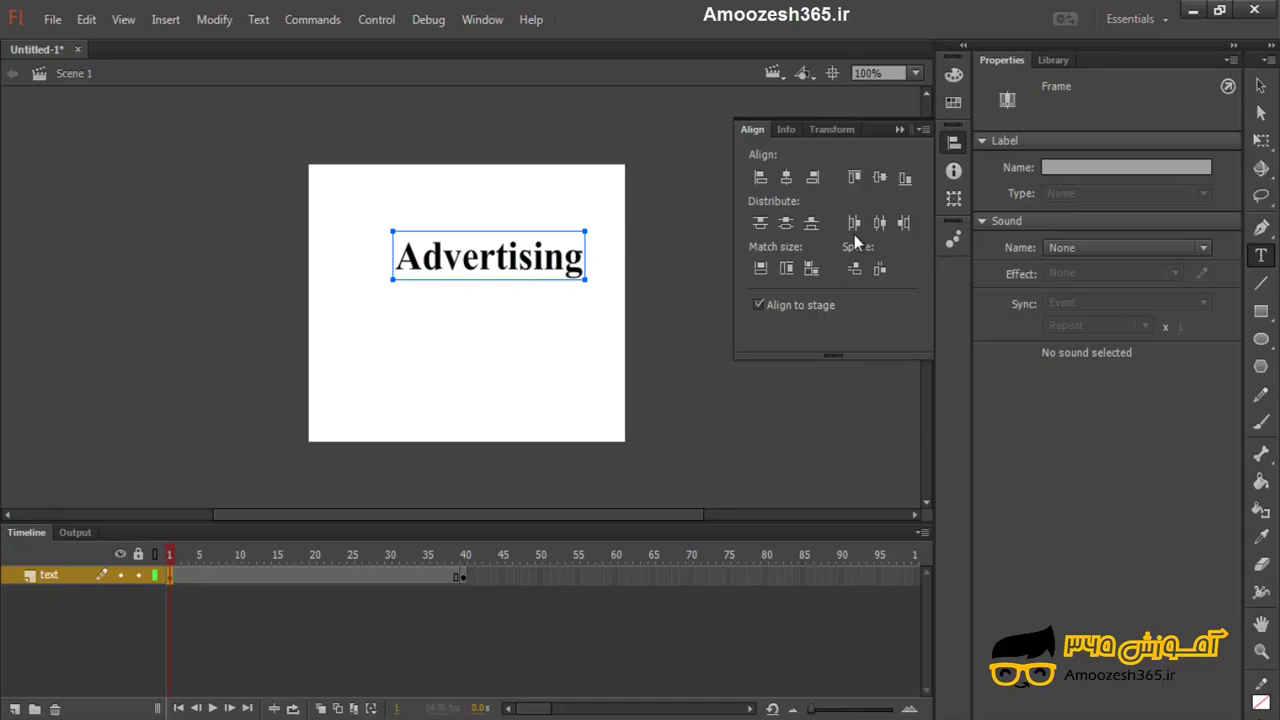
{"action": "left_click", "coordinate": [479, 20]}
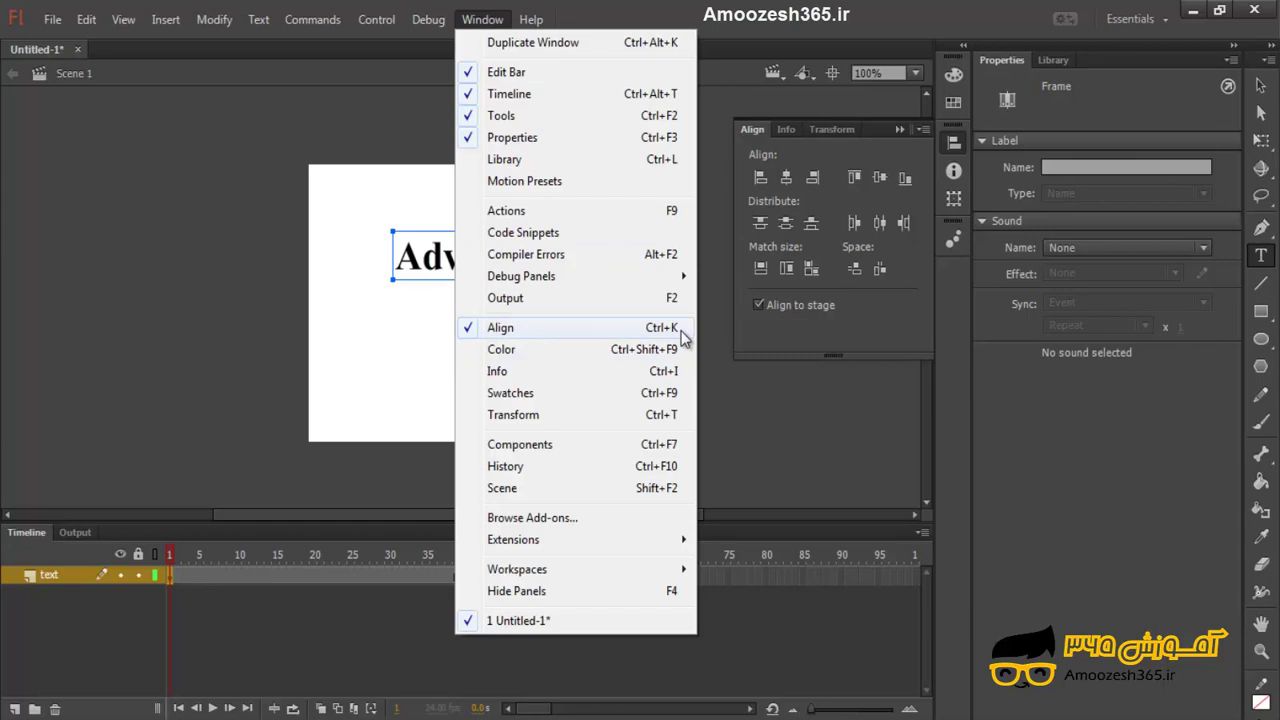
{"action": "left_click", "coordinate": [722, 240]}
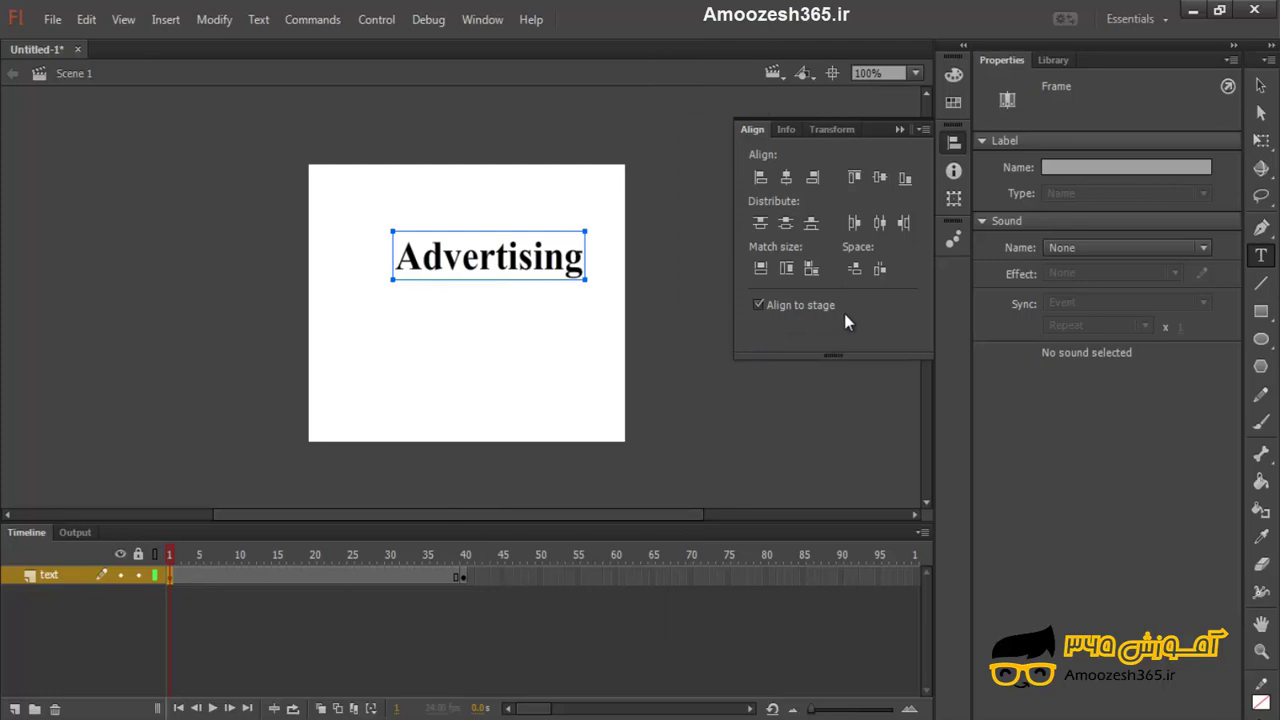
{"action": "left_click", "coordinate": [784, 178]}
{"action": "left_click", "coordinate": [880, 178]}
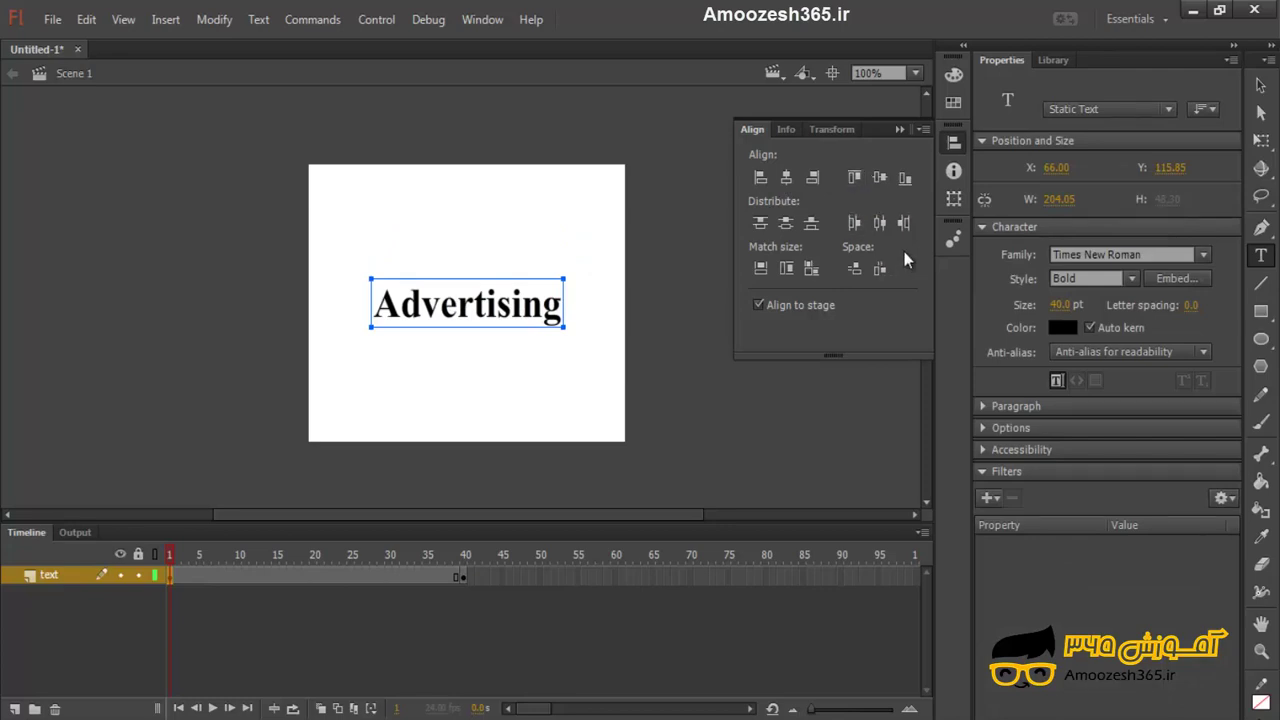
{"action": "left_click", "coordinate": [901, 129]}
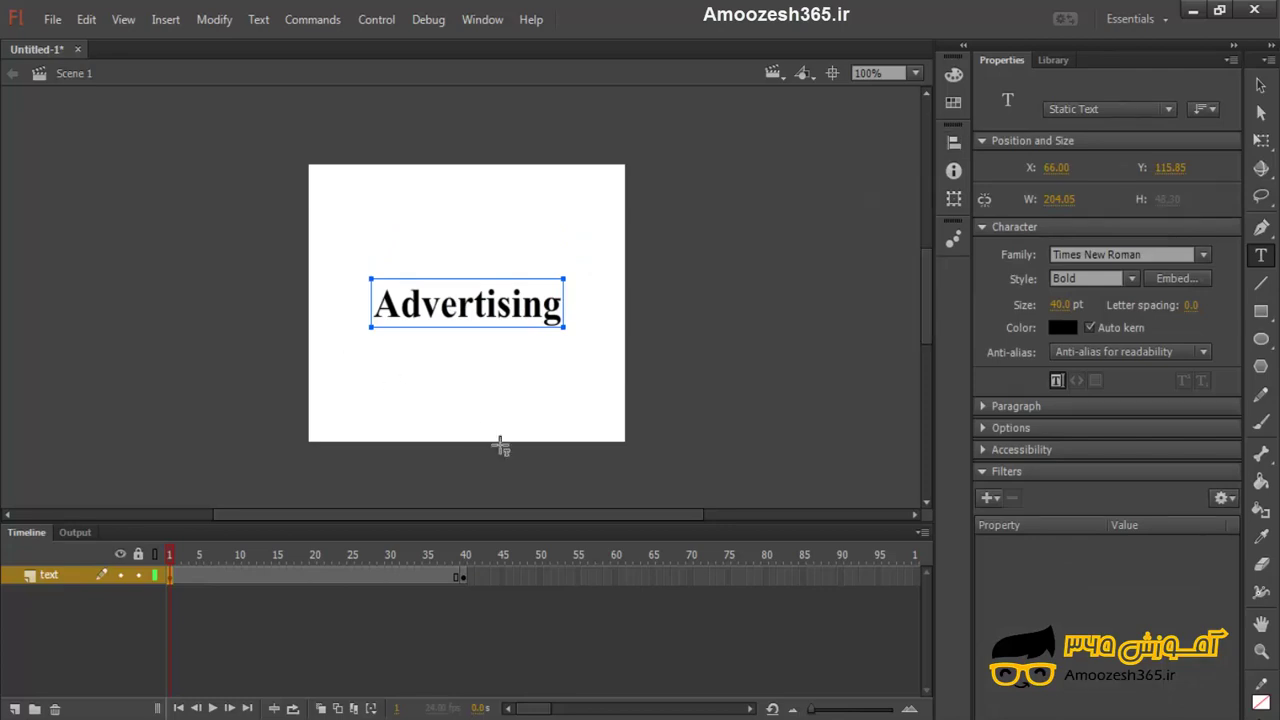
Replace the text in the frame 40 keyframe with the static text "Adobe Flash"
{"action": "left_click", "coordinate": [465, 579]}
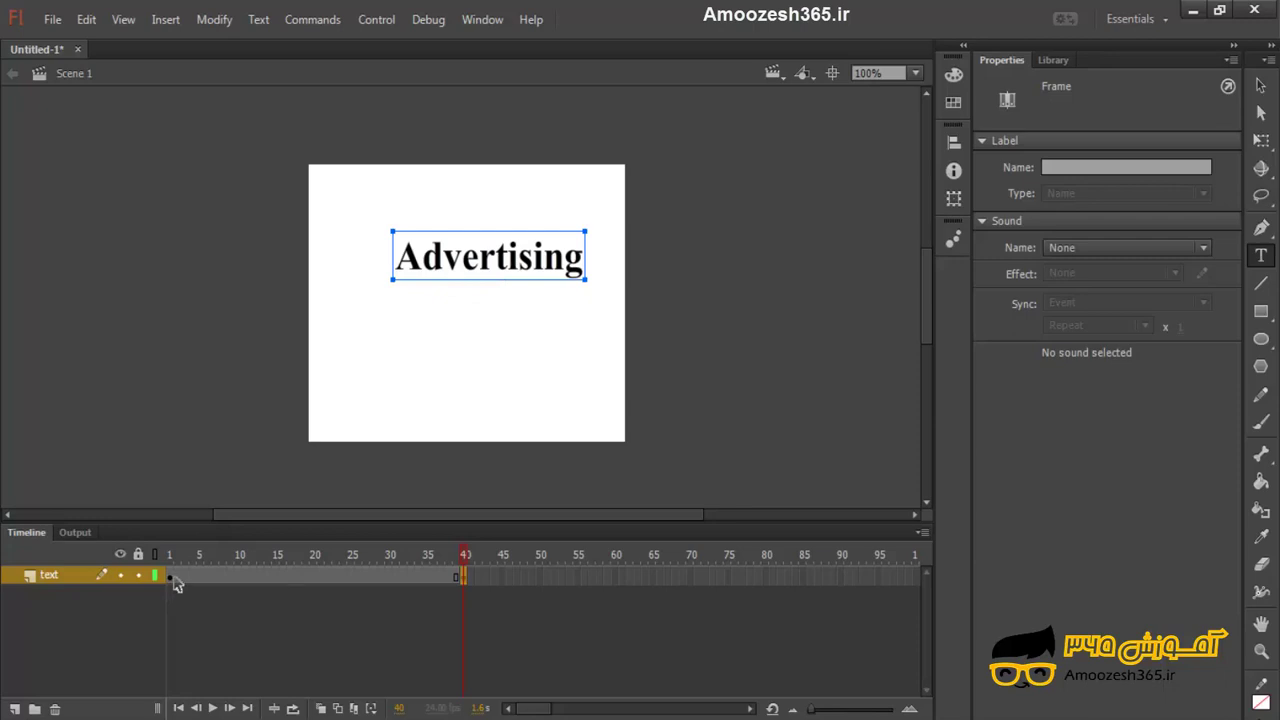
{"action": "key", "text": "Delete"}
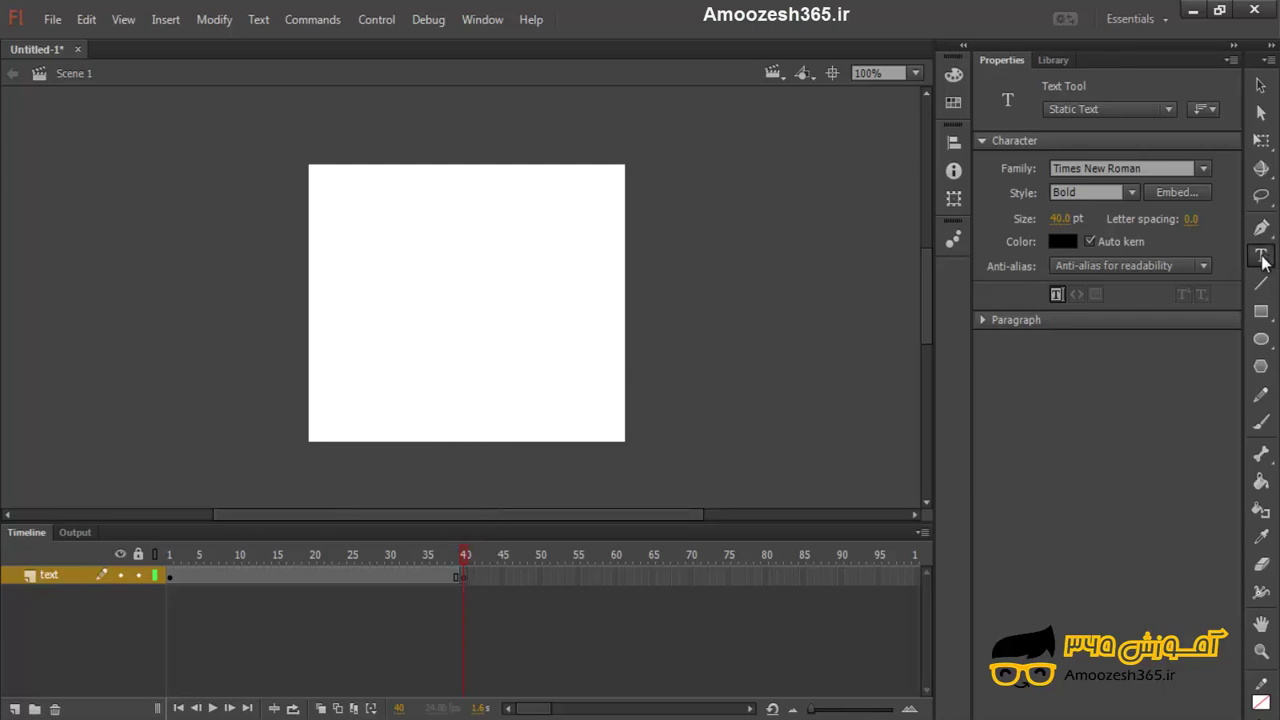
{"action": "left_click", "coordinate": [406, 304]}
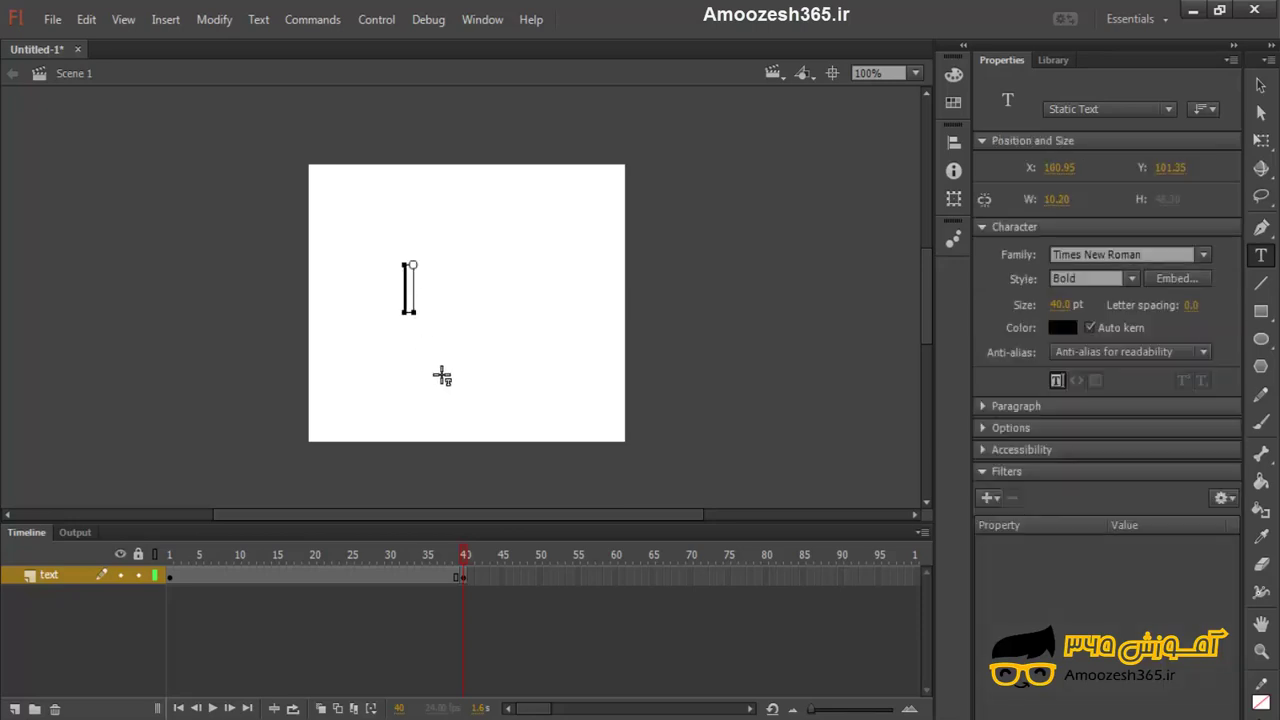
{"action": "type", "text": "Adobe Flash"}
{"action": "key", "text": "Escape"}
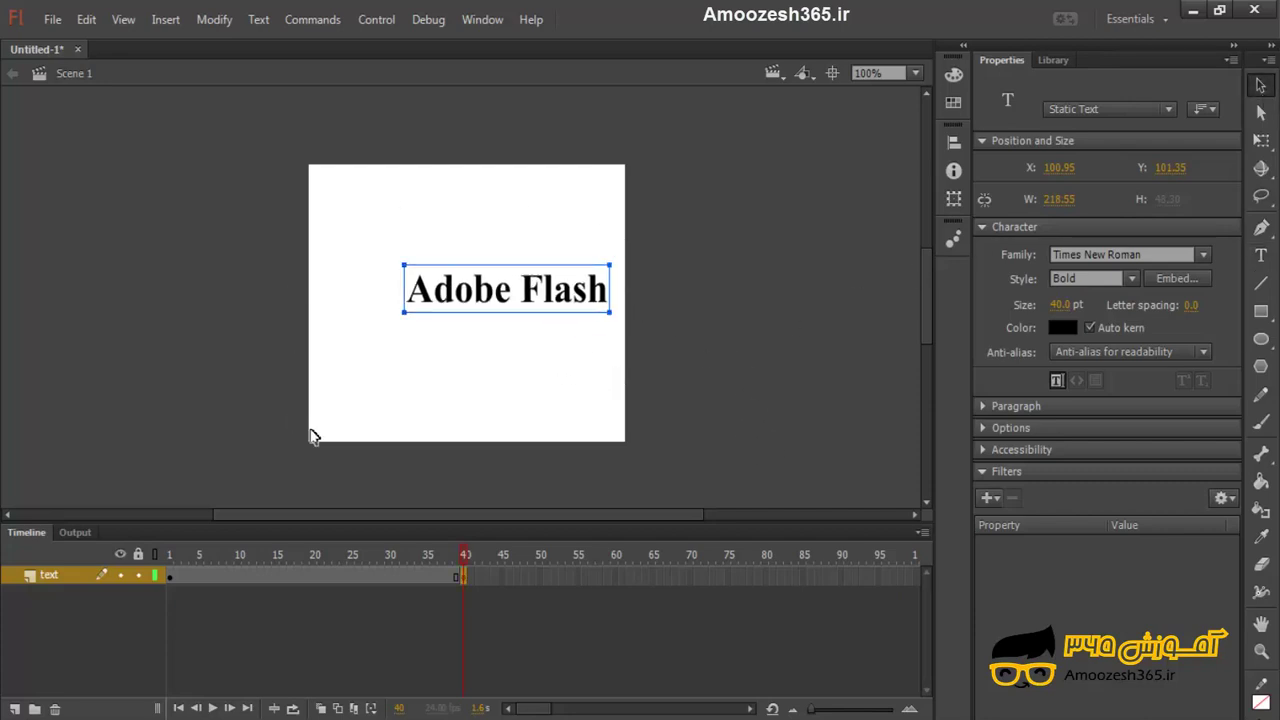
Center the "Adobe Flash" text in frame 40 horizontally and vertically on the stage
{"action": "left_click", "coordinate": [954, 146]}
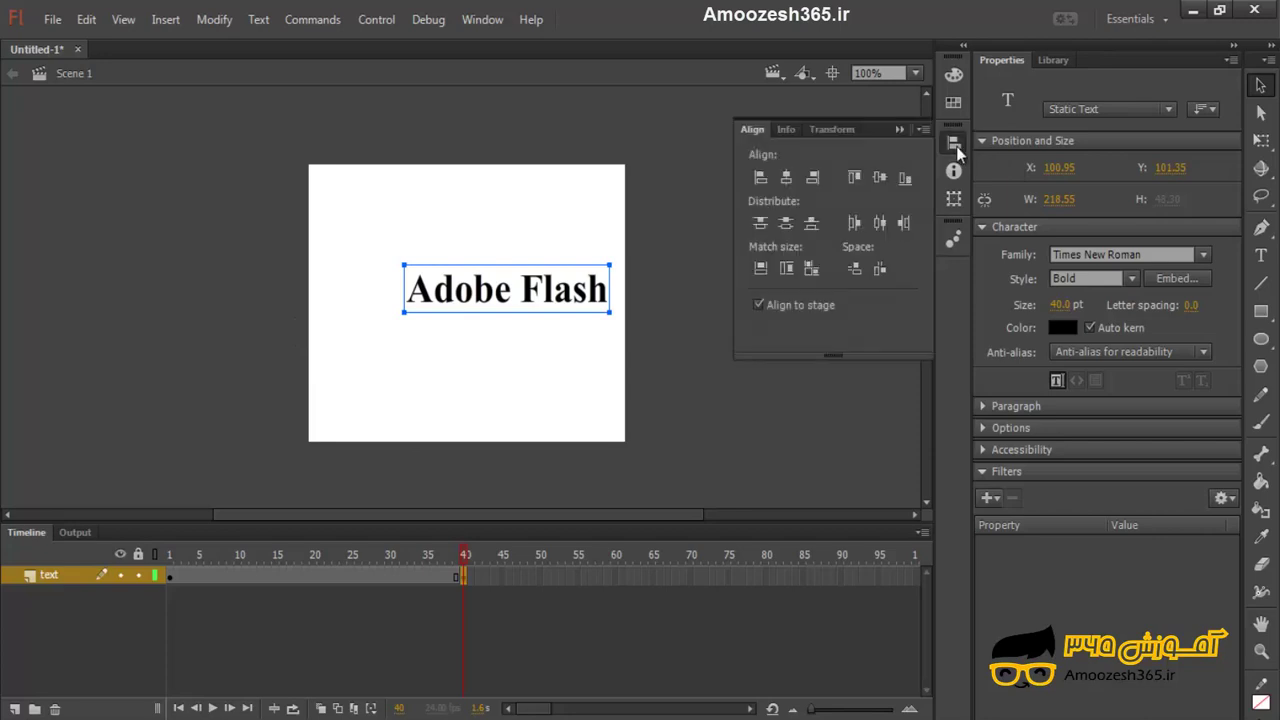
{"action": "left_click", "coordinate": [786, 180]}
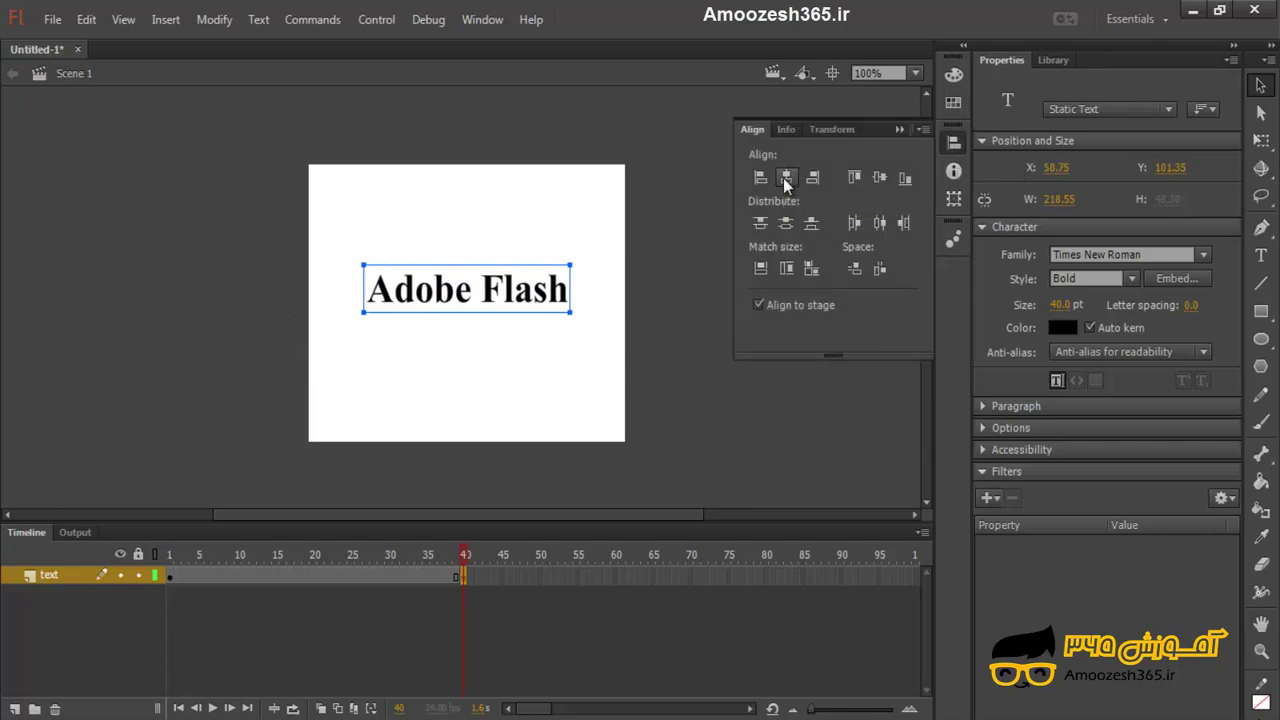
{"action": "left_click", "coordinate": [880, 178]}
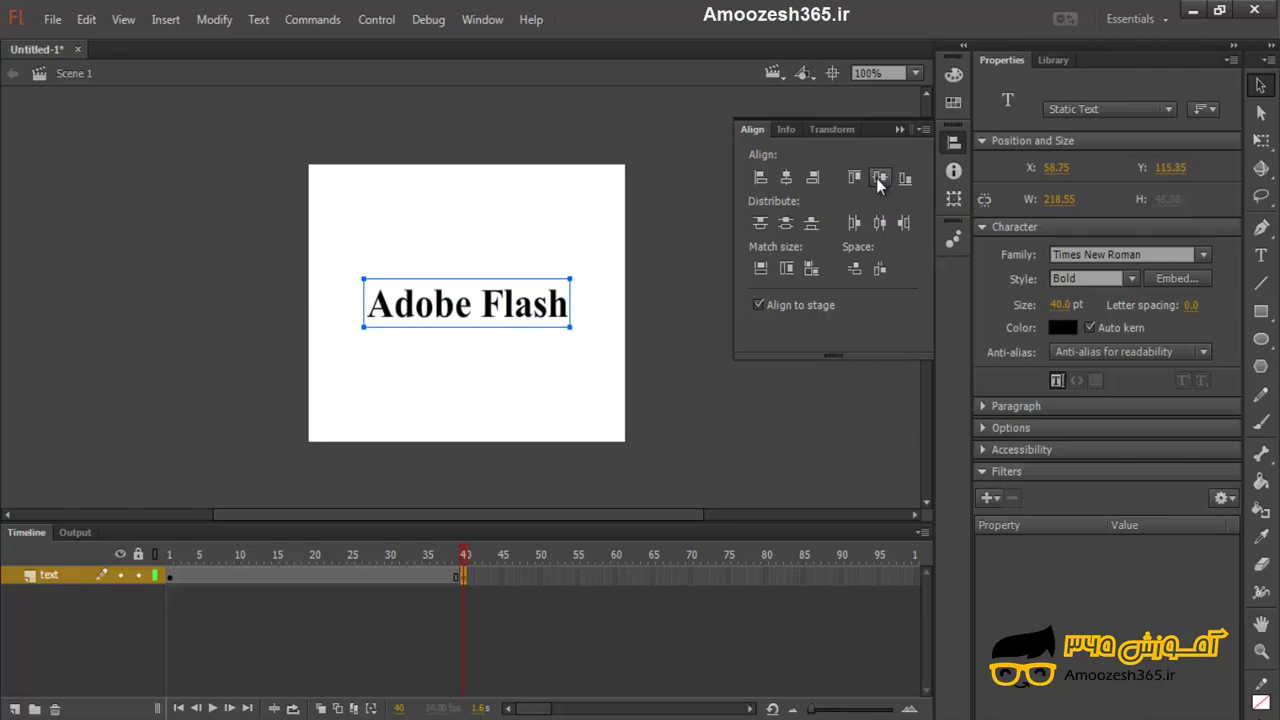
{"action": "left_click", "coordinate": [306, 606]}
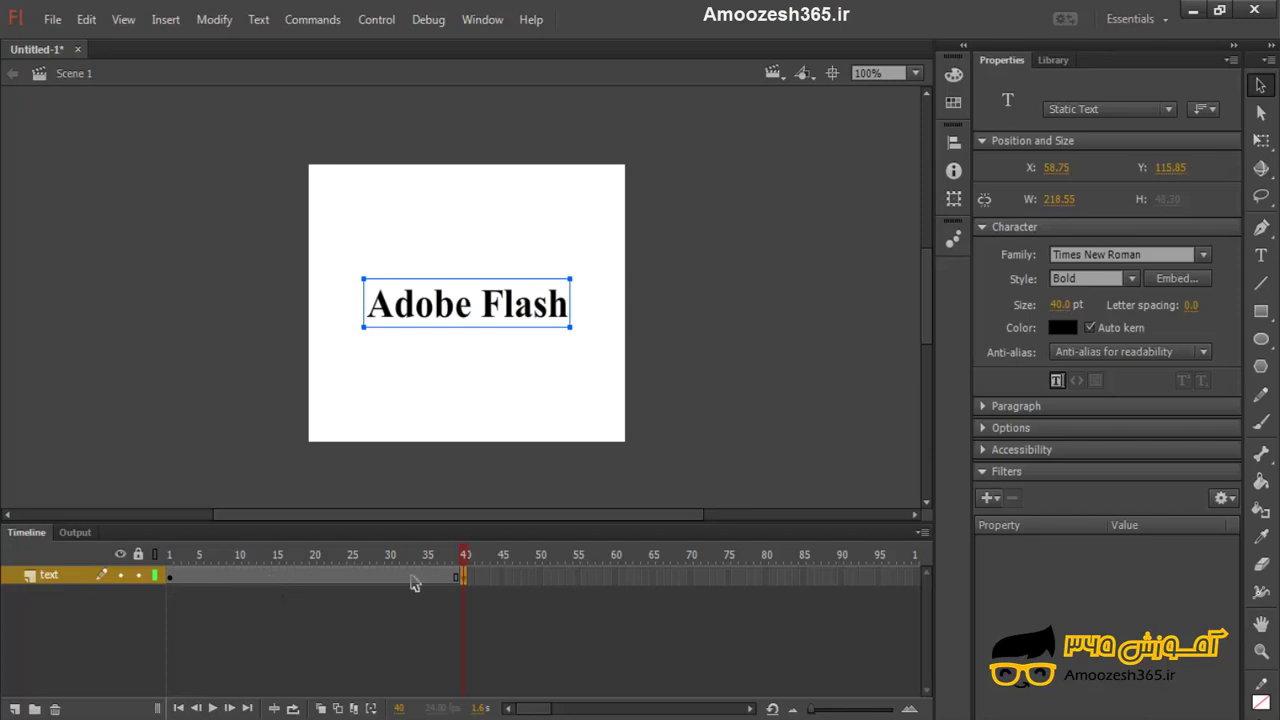
Check the tween options between the two keyframes and the Break Apart command for the "Advertising" text in frame 1
{"action": "right_click", "coordinate": [357, 578]}
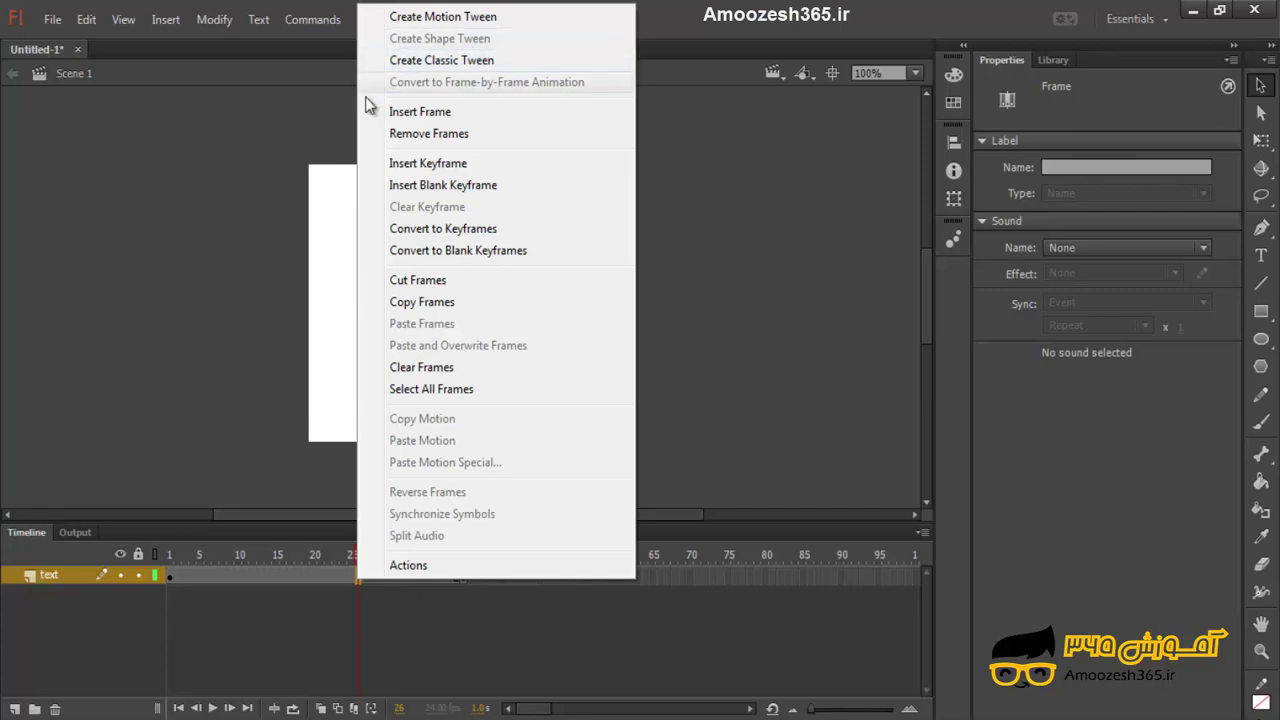
{"action": "left_click", "coordinate": [190, 510]}
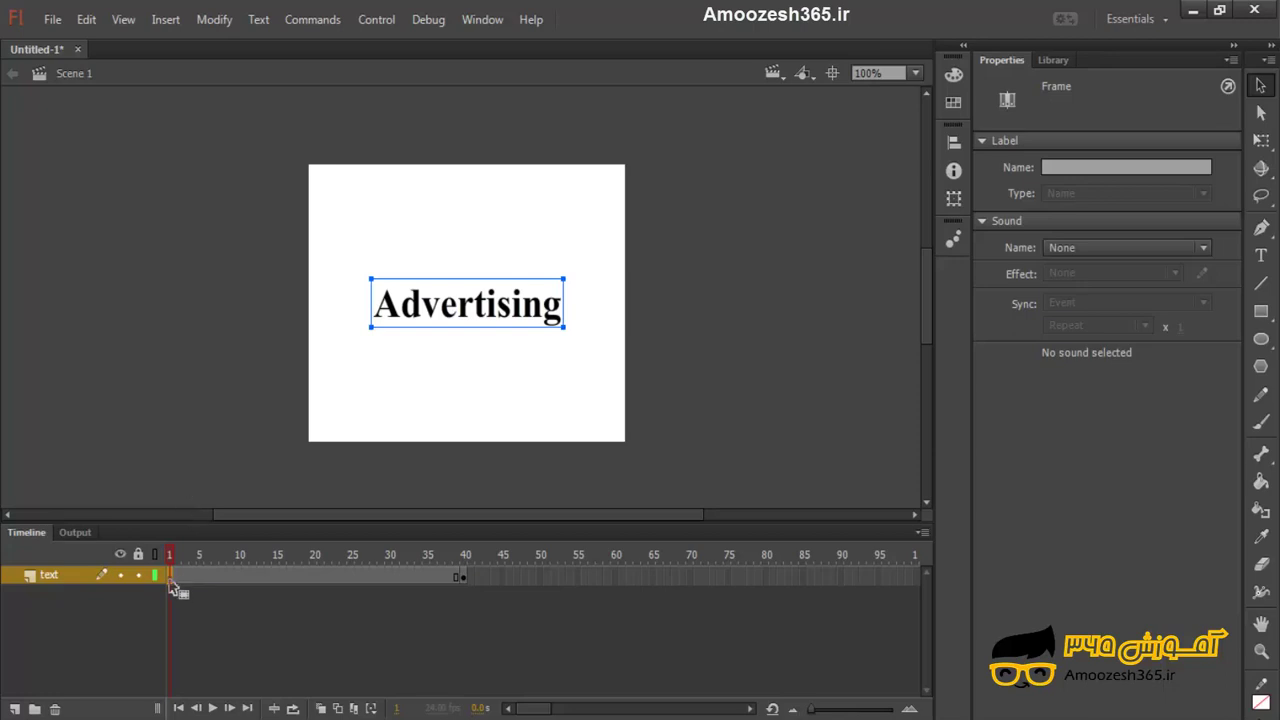
{"action": "left_click", "coordinate": [218, 22]}
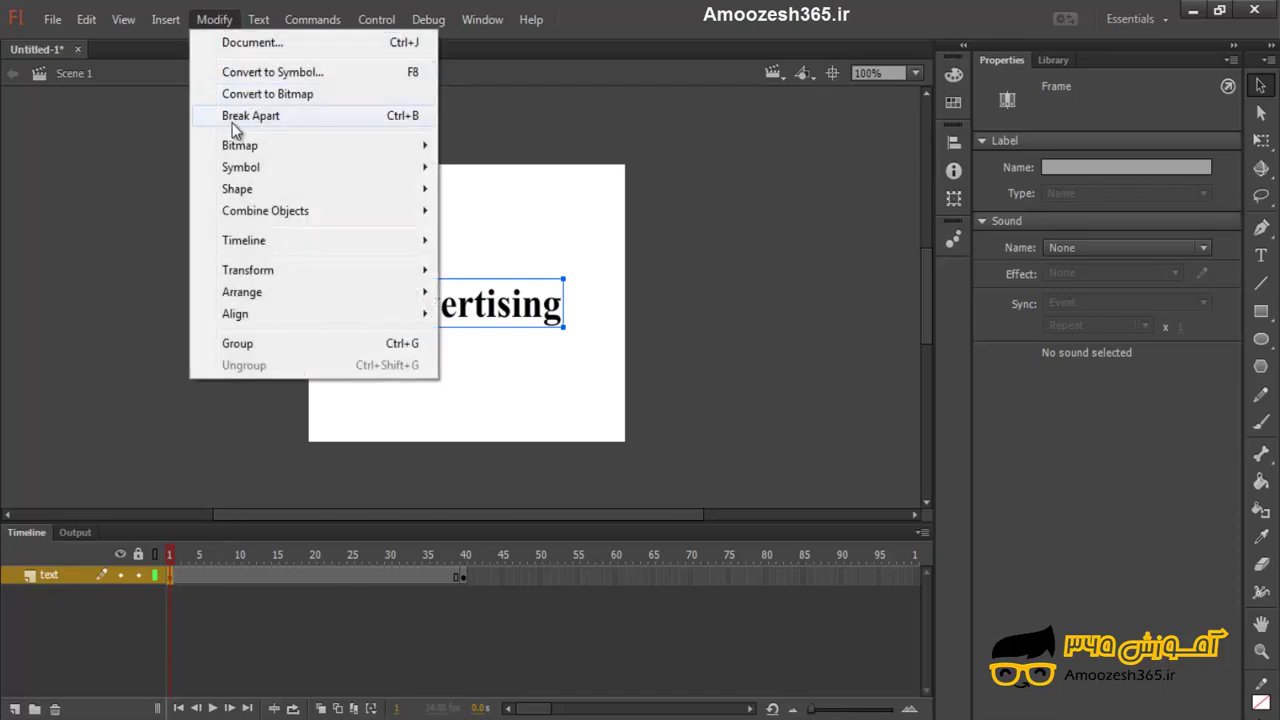
{"action": "left_click", "coordinate": [467, 172]}
{"action": "left_click", "coordinate": [462, 313]}
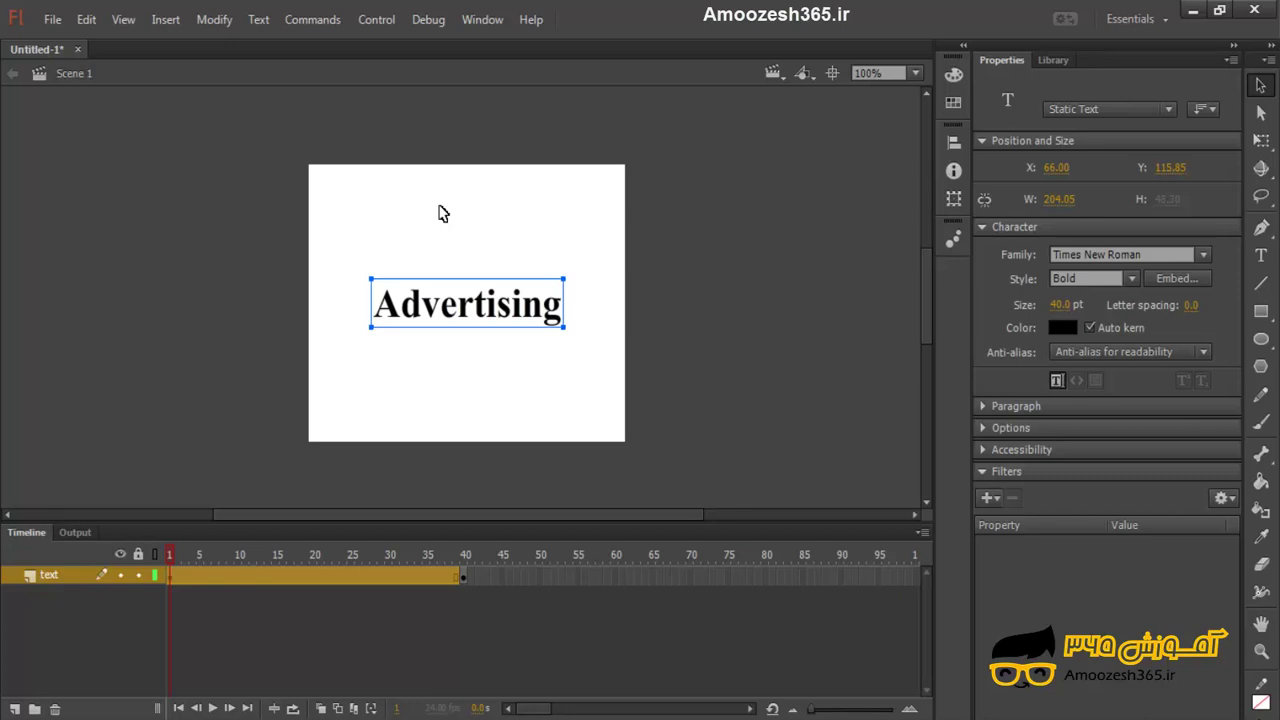
Break the "Adobe Flash" text in frame 40 apart twice, first into letters and then into shapes
{"action": "left_click", "coordinate": [463, 577]}
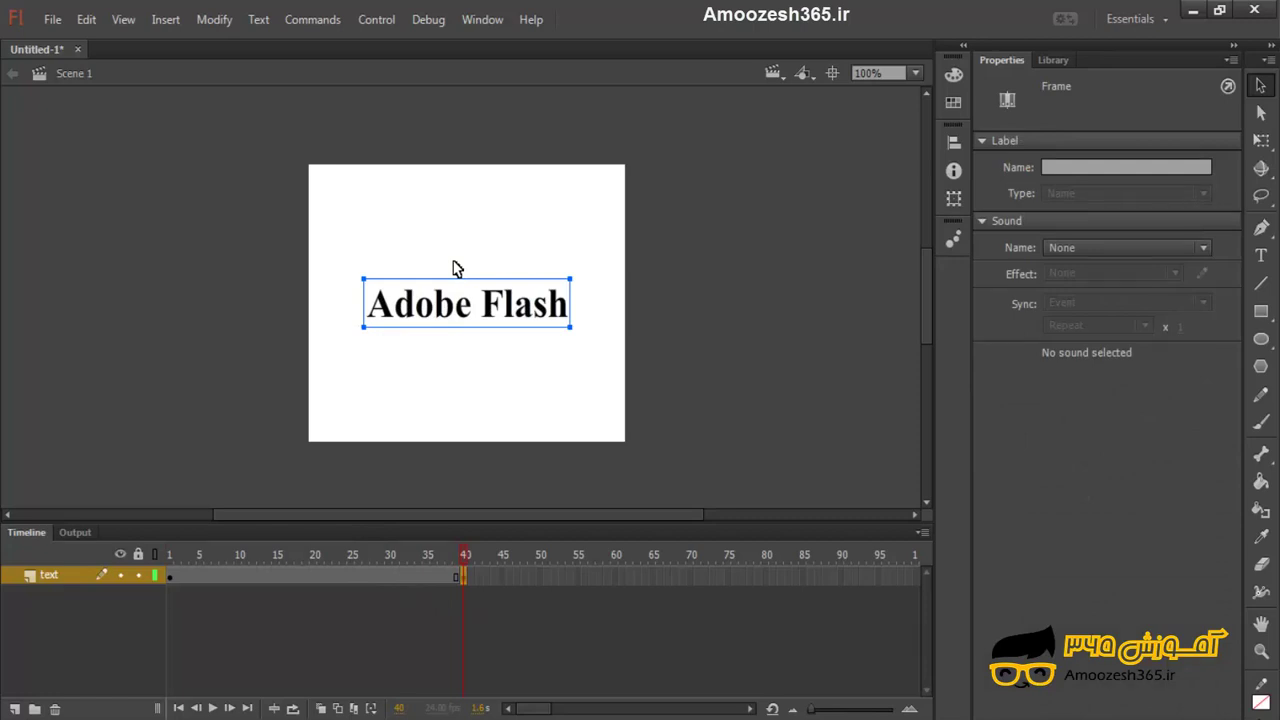
{"action": "key", "text": "ctrl+b"}
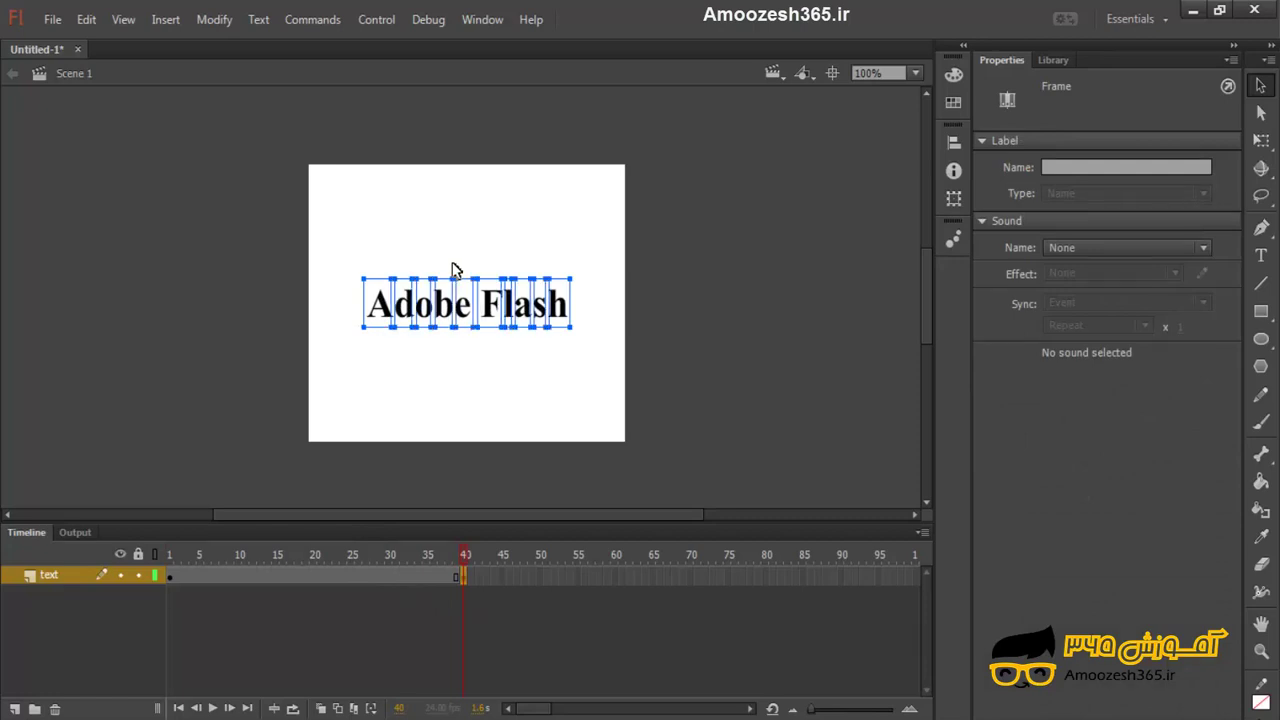
{"action": "key", "text": "ctrl+b"}
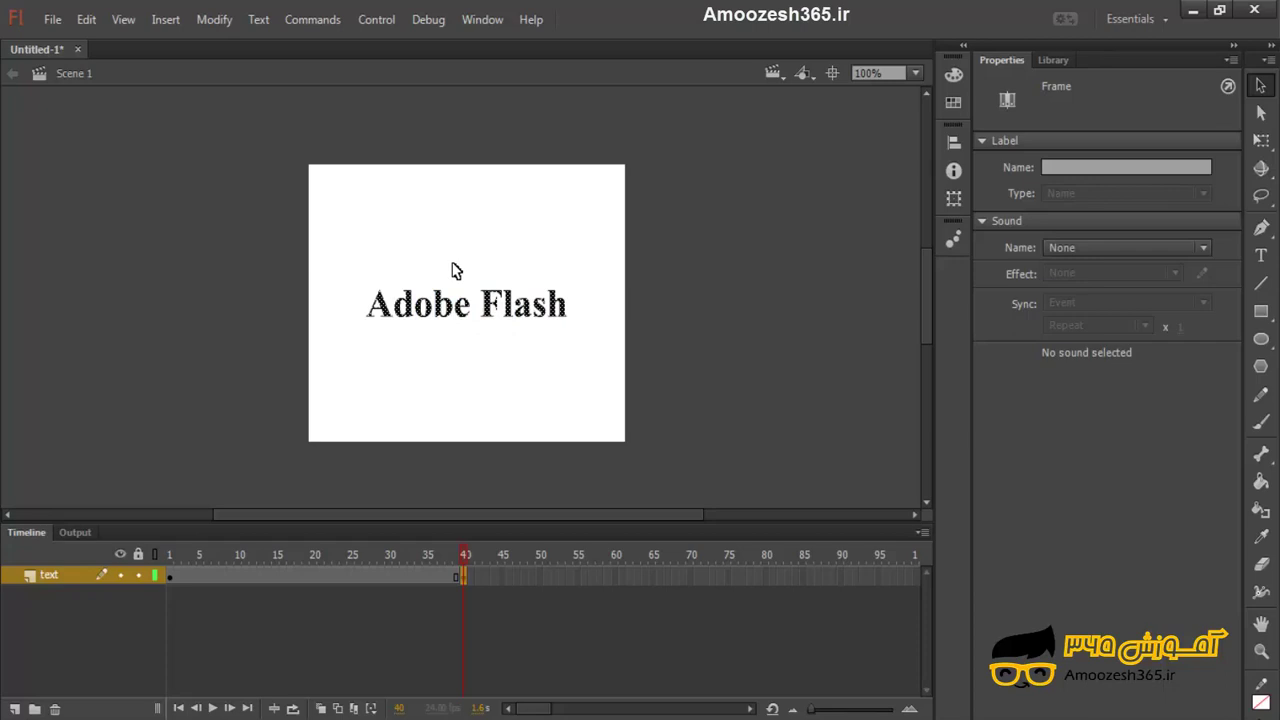
Create a shape tween between frames 1 and 40 of the text layer and preview the movie
{"action": "right_click", "coordinate": [312, 583]}
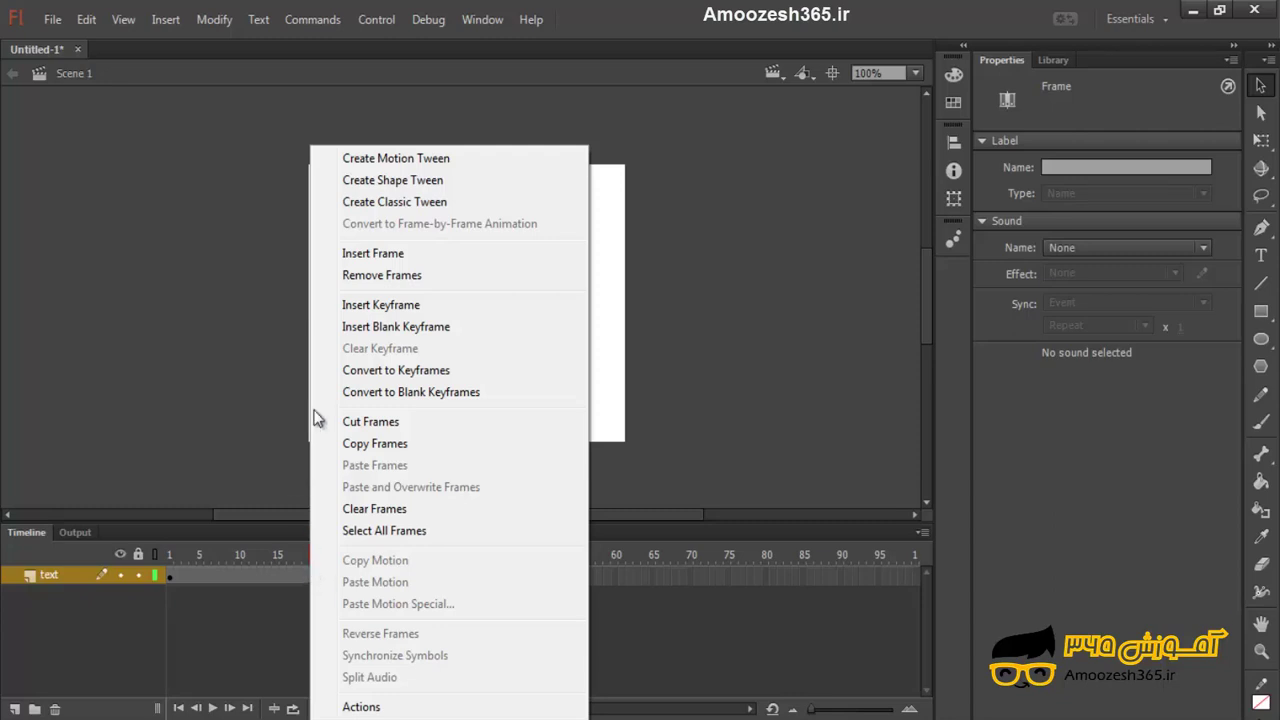
{"action": "left_click", "coordinate": [436, 190]}
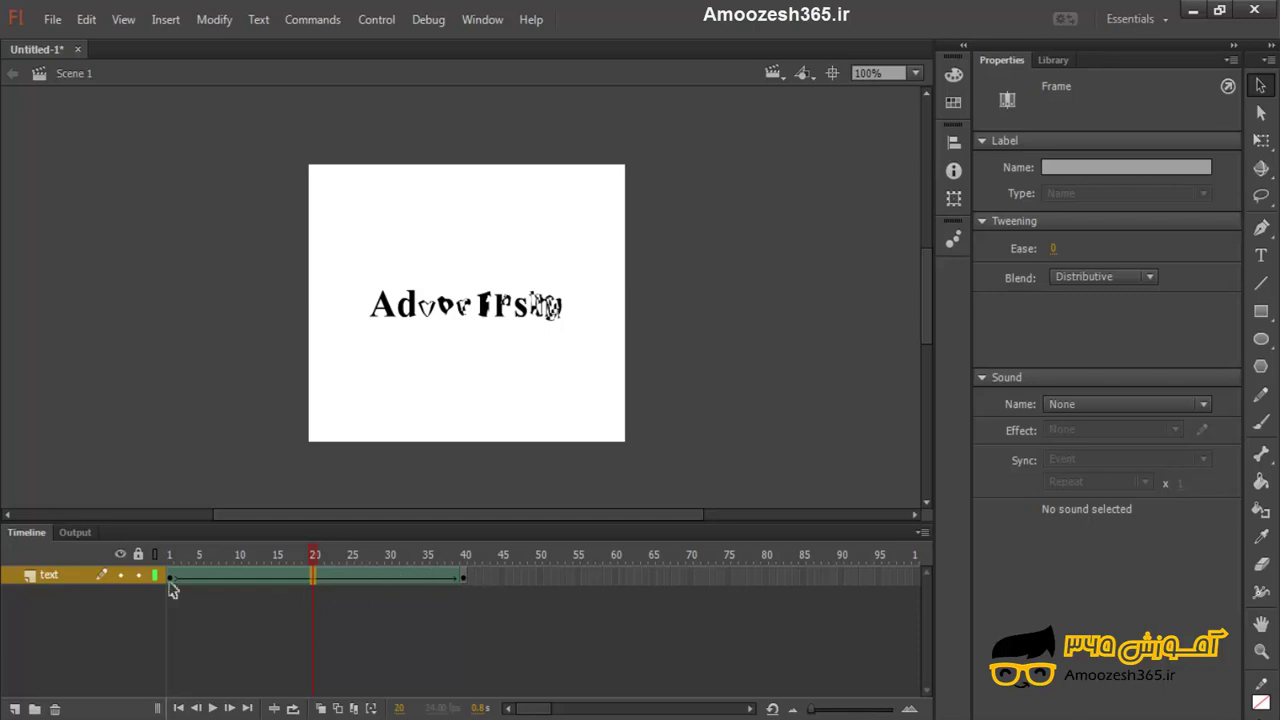
{"action": "left_click", "coordinate": [465, 587]}
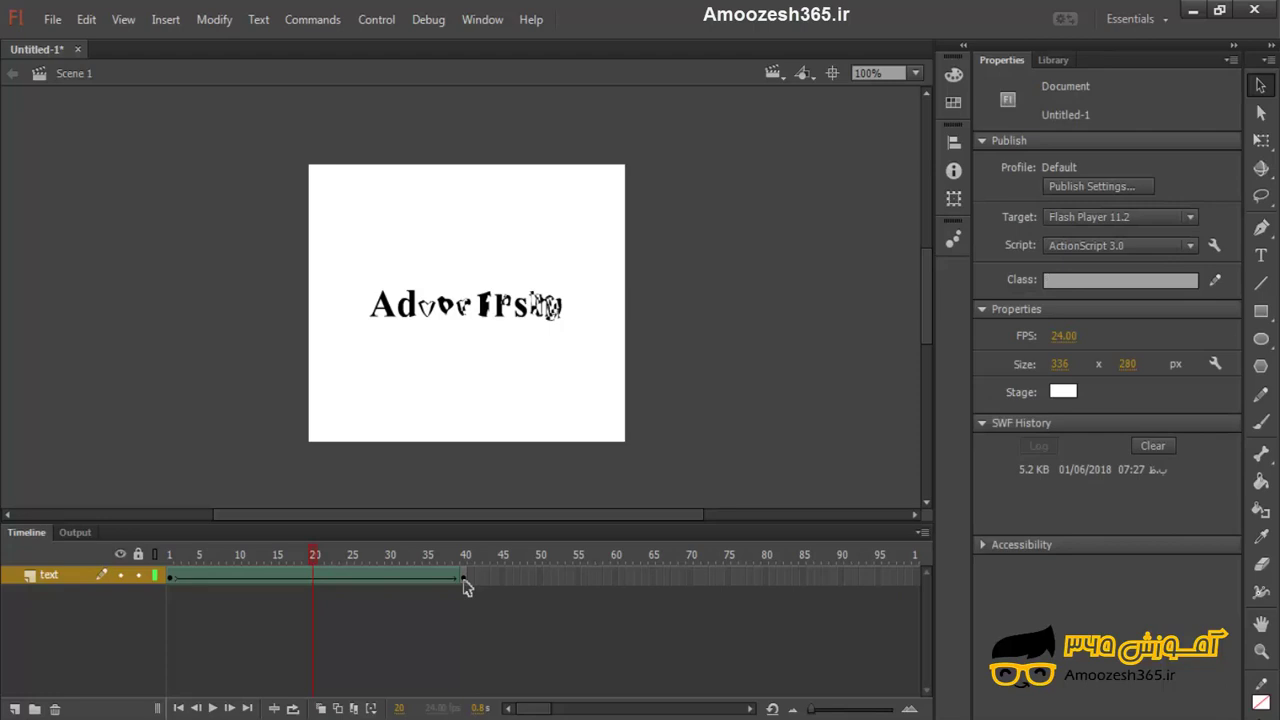
{"action": "key", "text": "ctrl+Return"}
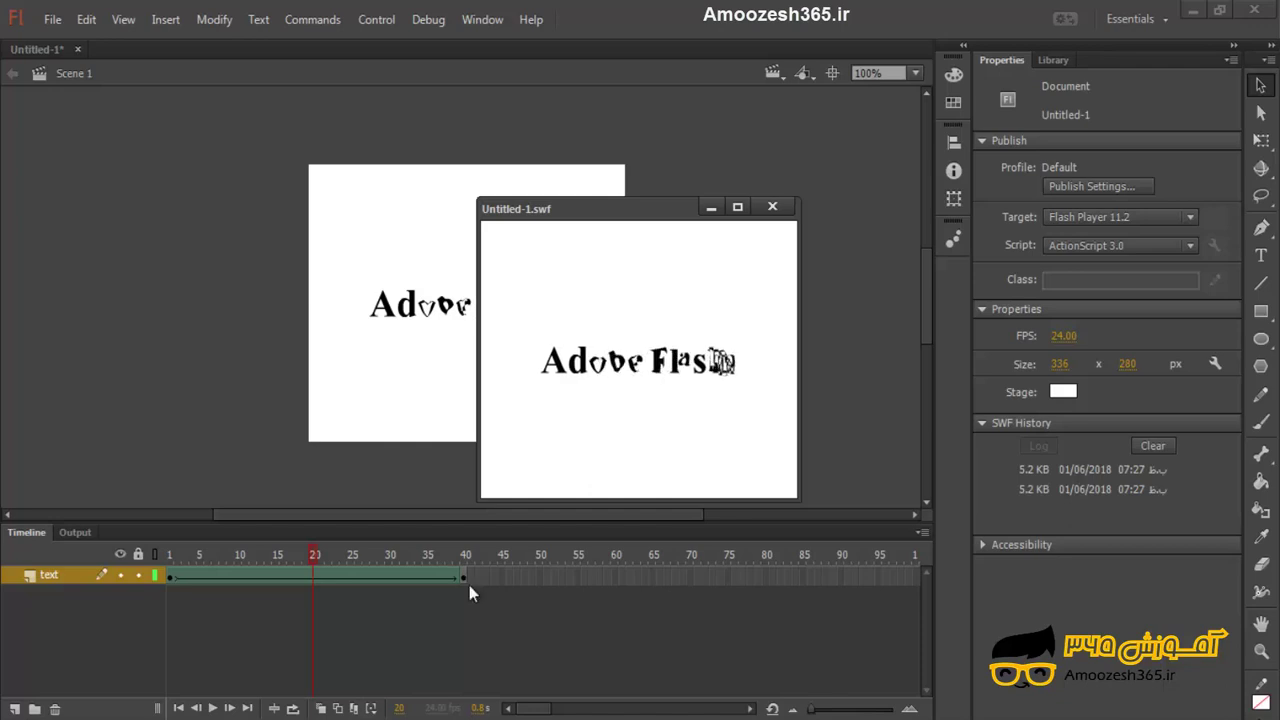
{"action": "left_click", "coordinate": [781, 211]}
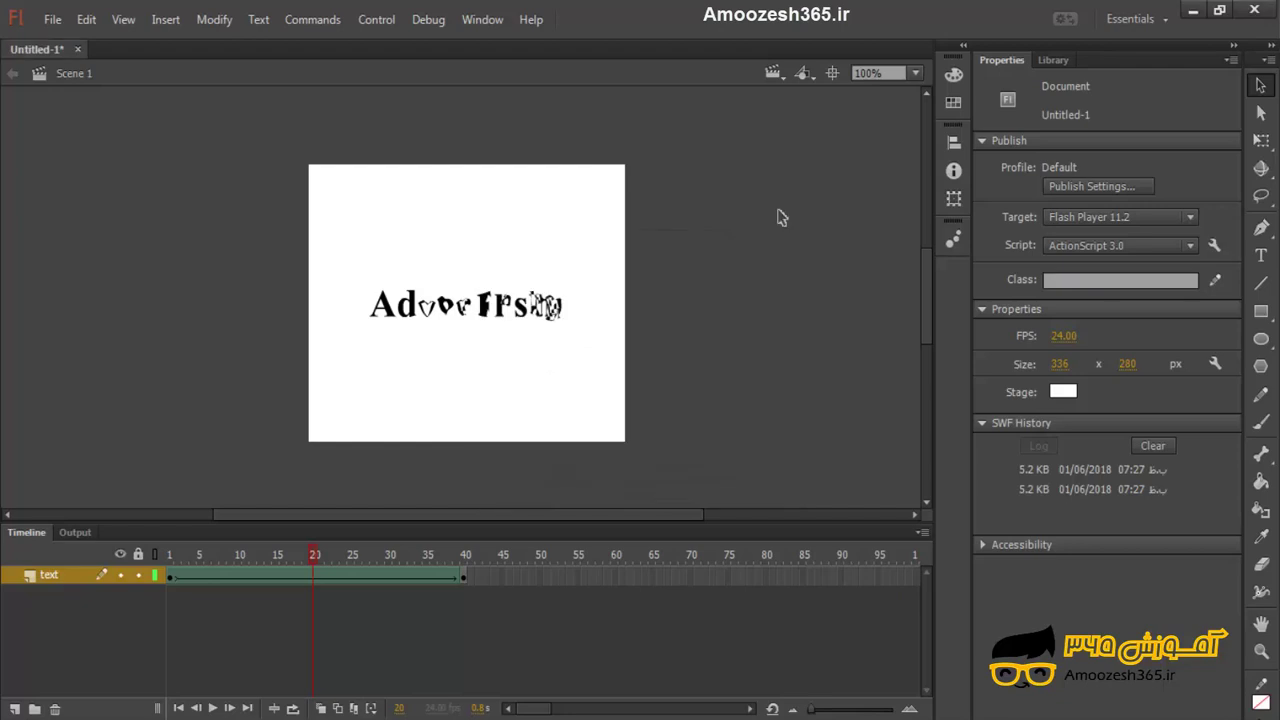
Add a shape hint in frame 1 and place it at the lower-left corner of the "A" in "Advertising"
{"action": "left_click", "coordinate": [170, 578]}
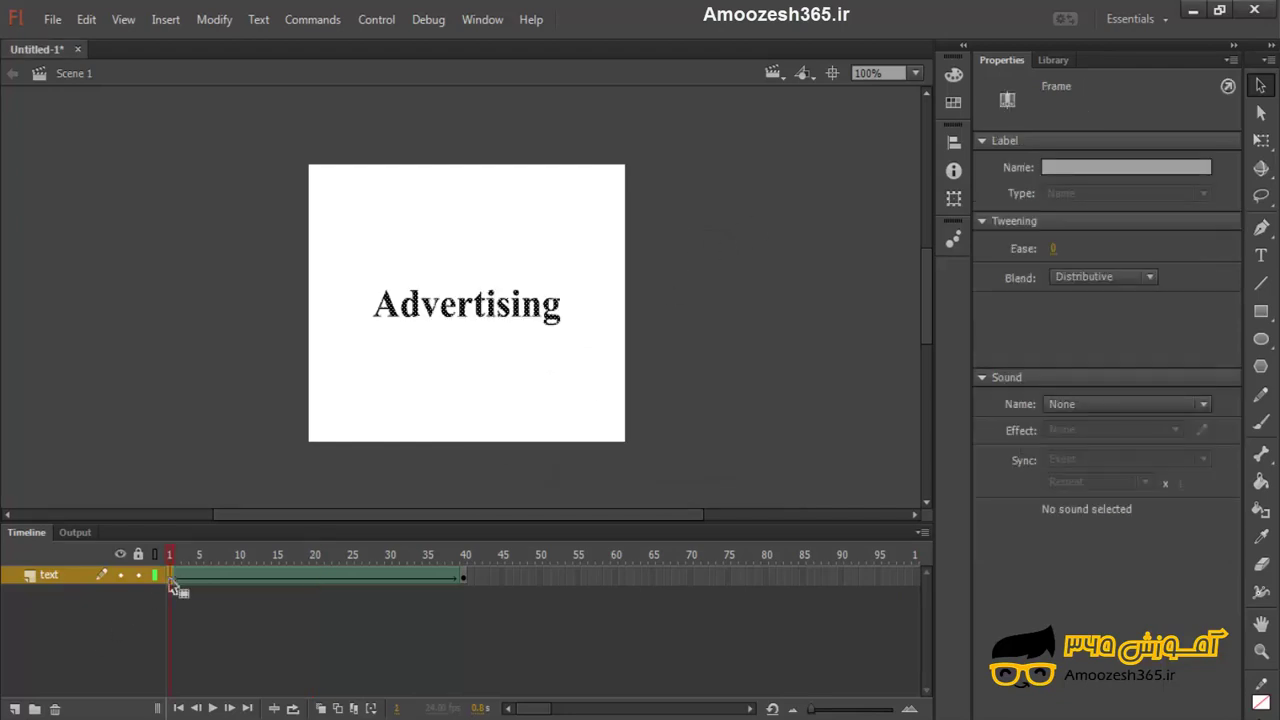
{"action": "left_click", "coordinate": [214, 19]}
{"action": "mouse_move", "coordinate": [278, 190]}
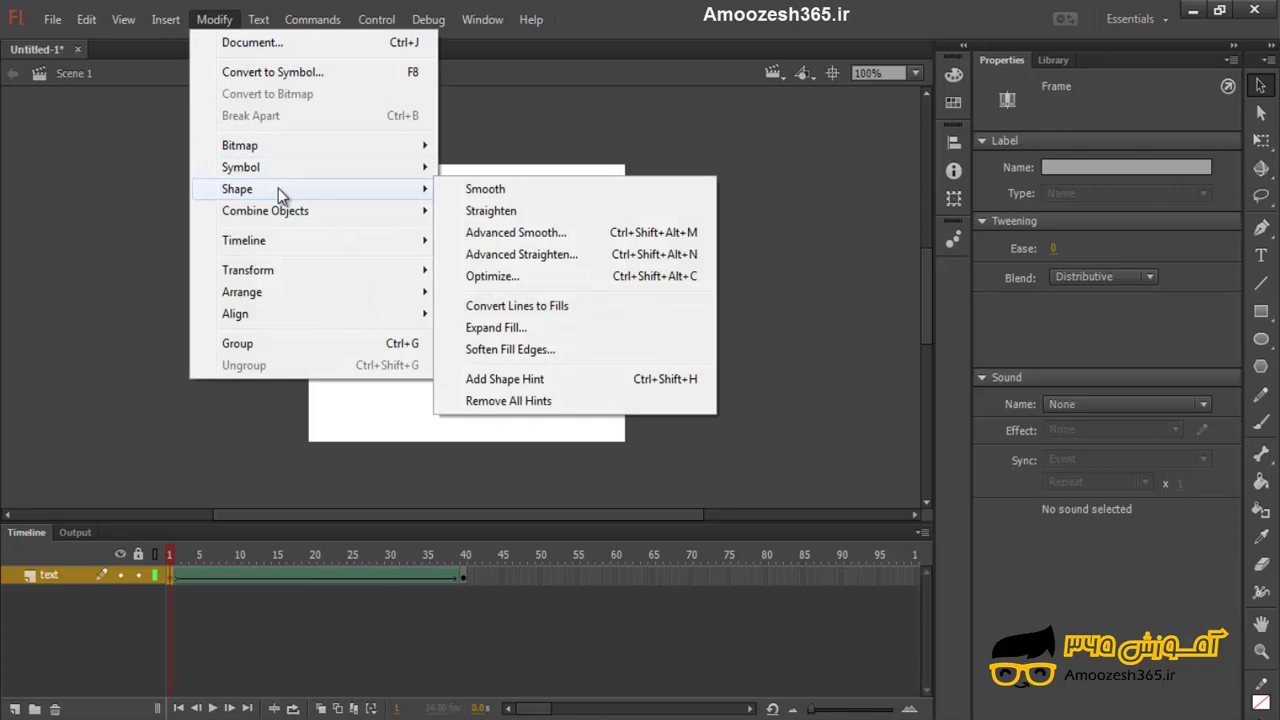
{"action": "left_click", "coordinate": [507, 385]}
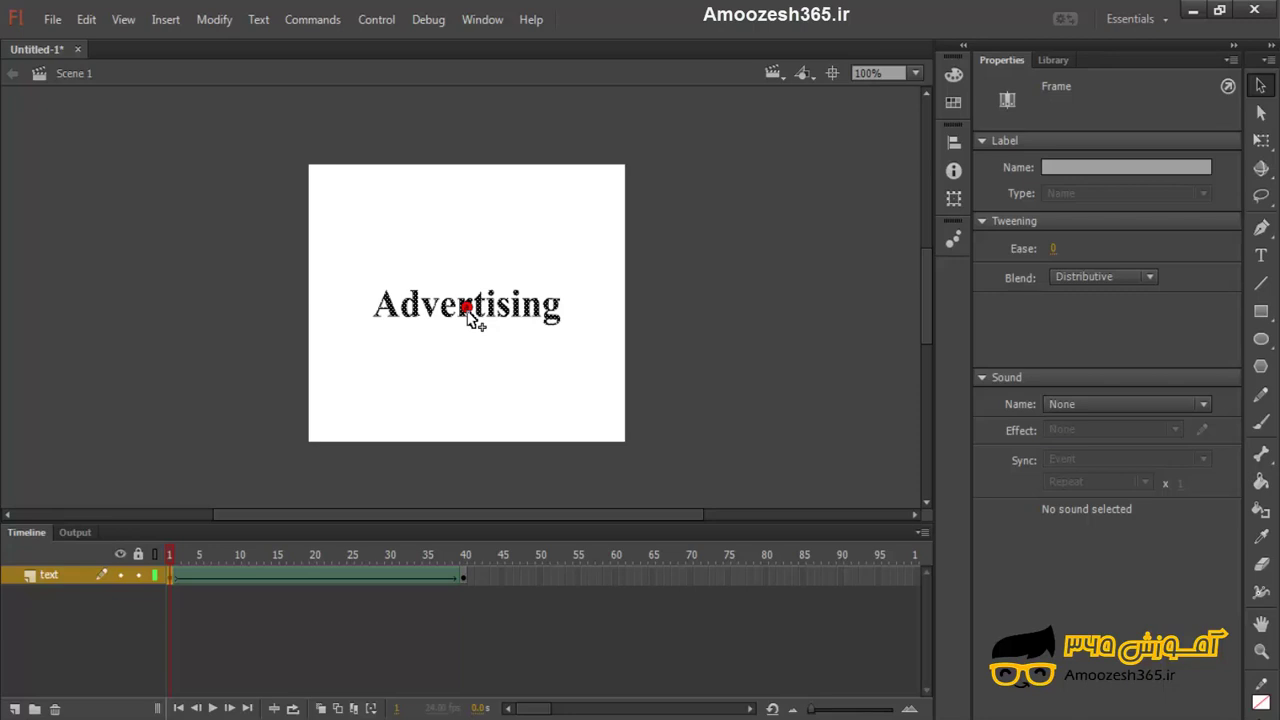
{"action": "left_click", "coordinate": [467, 312]}
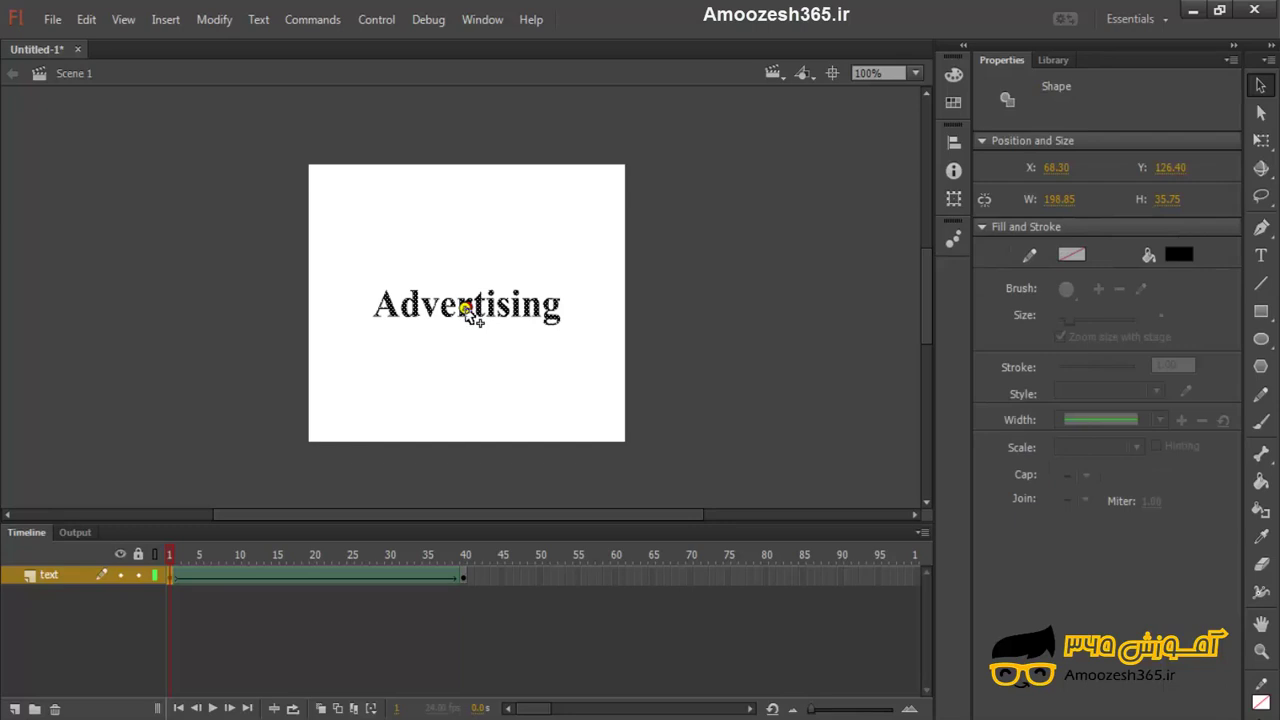
{"action": "left_click_drag", "start_coordinate": [466, 313], "coordinate": [372, 318]}
Place the matching shape hint in frame 40 at the lower-left corner of the "A" in "Adobe Flash" and preview the movie
{"action": "left_click", "coordinate": [462, 577]}
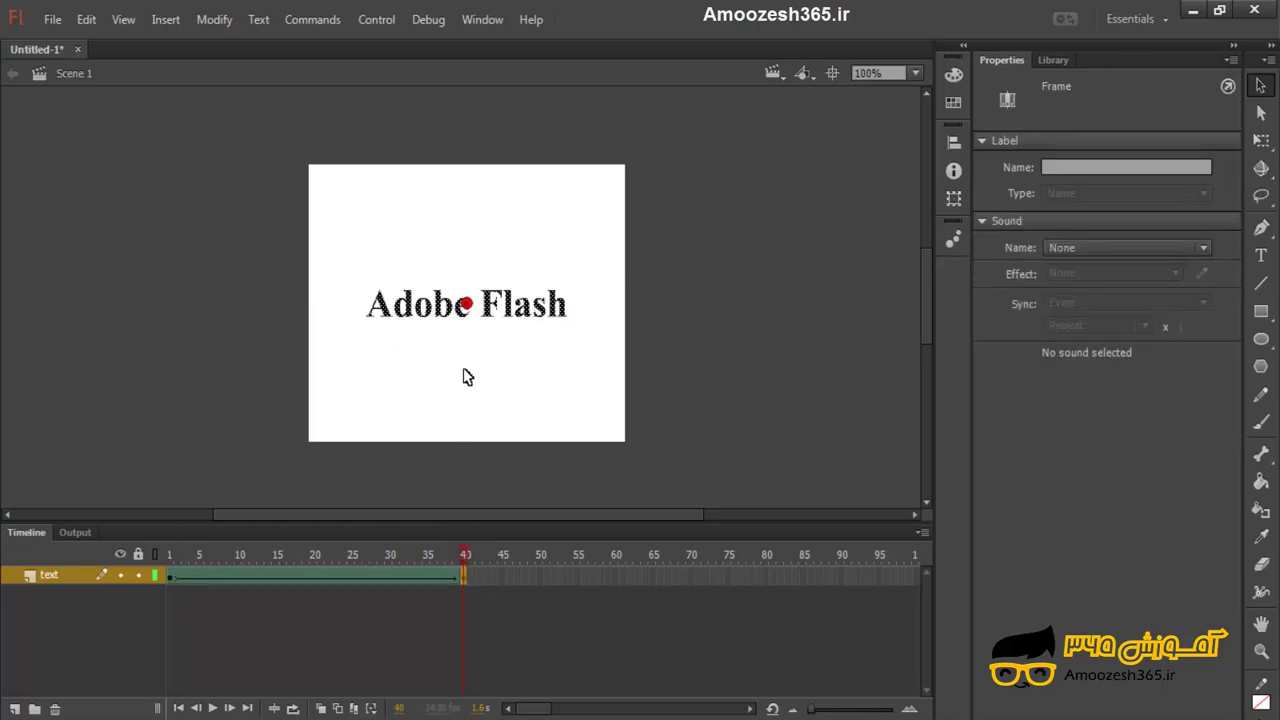
{"action": "left_click_drag", "start_coordinate": [466, 304], "coordinate": [368, 322]}
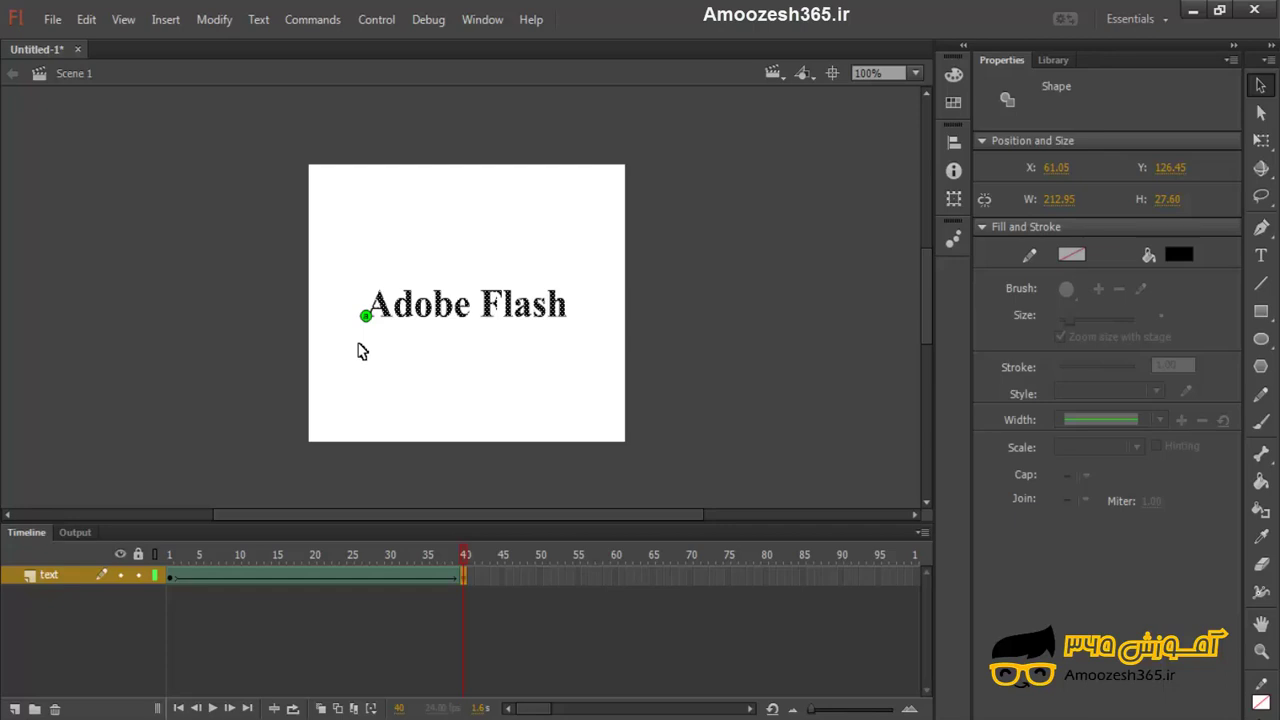
{"action": "key", "text": "ctrl+Return"}
{"action": "key", "text": "ctrl+w"}
Set the document's frame rate to 12 FPS and preview the slower animation
{"action": "left_click", "coordinate": [542, 356]}
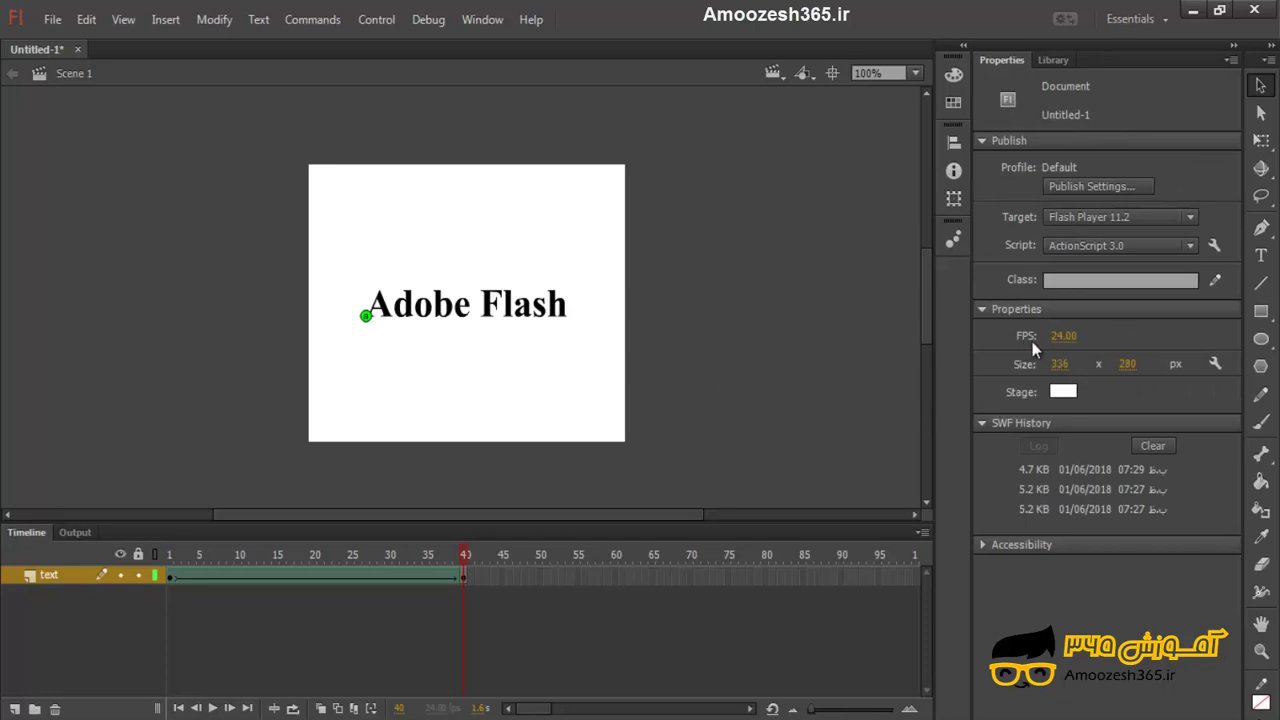
{"action": "left_click", "coordinate": [1060, 336]}
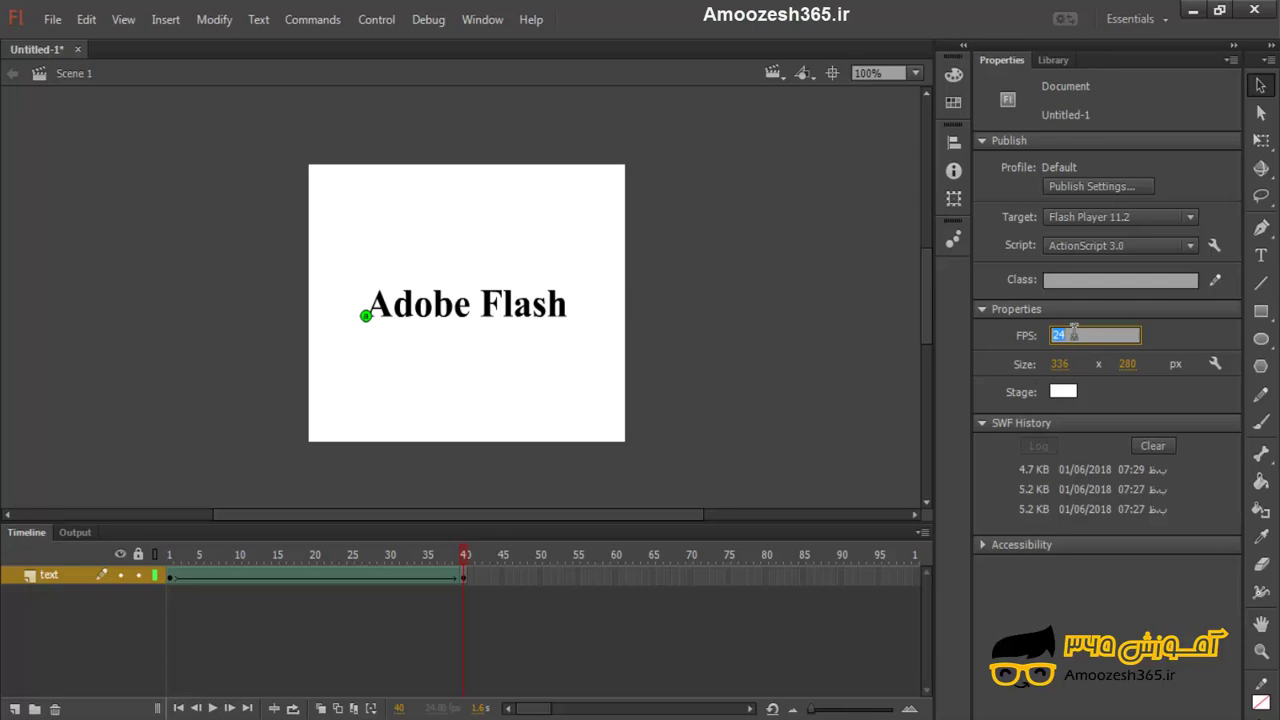
{"action": "type", "text": "12"}
{"action": "key", "text": "Return"}
{"action": "key", "text": "ctrl+Return"}
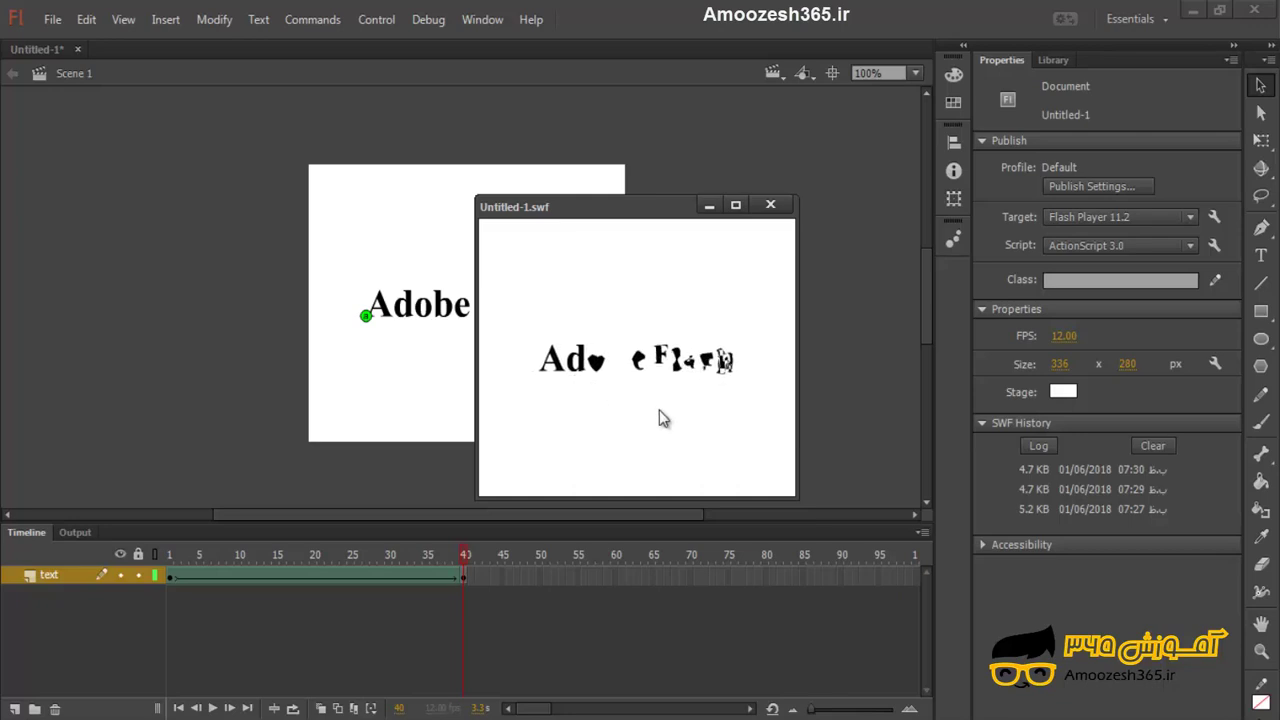
{"action": "key", "text": "ctrl+w"}
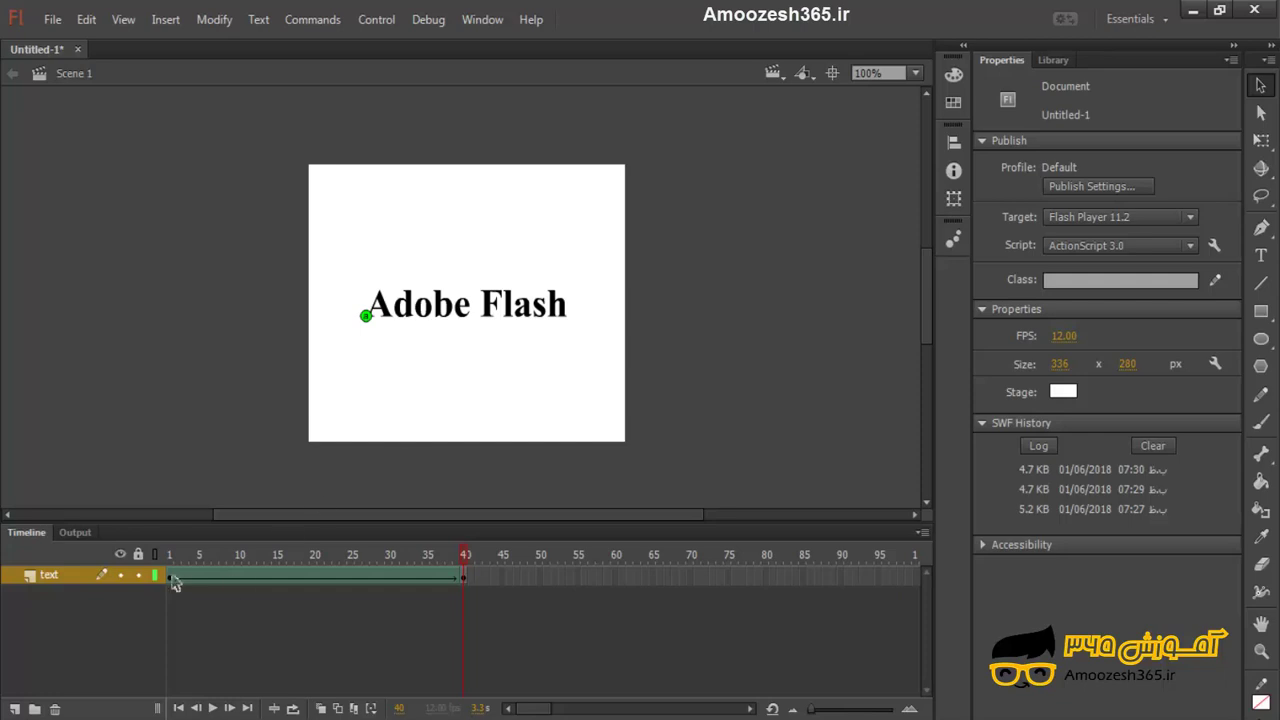
Add a new layer above the text layer and name it "pic"
{"action": "left_click", "coordinate": [15, 709]}
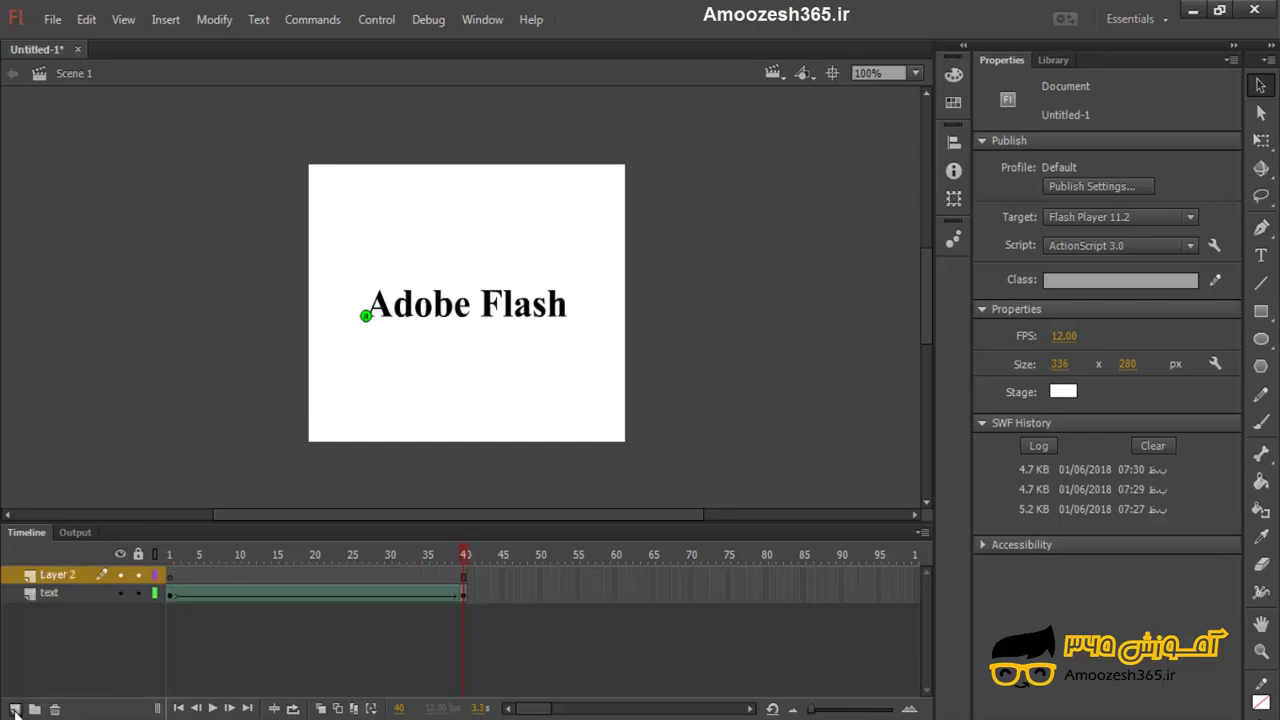
{"action": "double_click", "coordinate": [58, 577]}
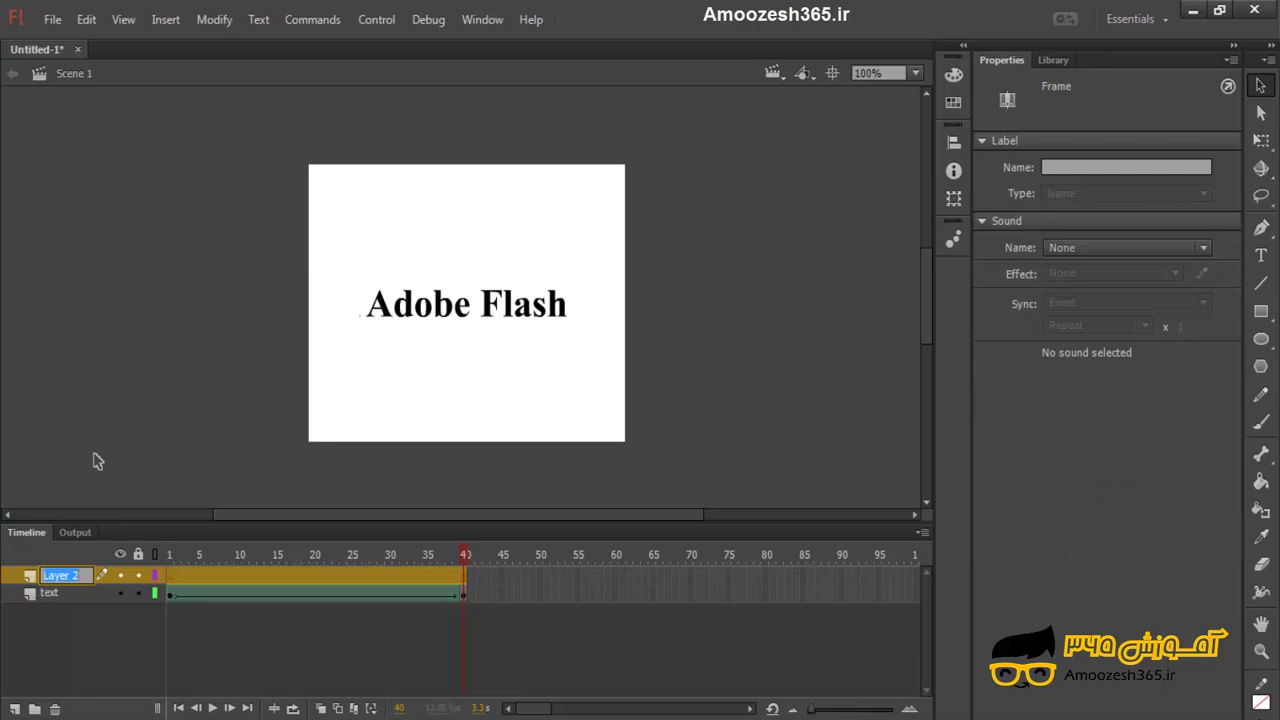
{"action": "type", "text": "pic"}
{"action": "key", "text": "Return"}
Import pic6.jpg from the pics folder on drive D onto the stage in the pic layer
{"action": "left_click", "coordinate": [52, 19]}
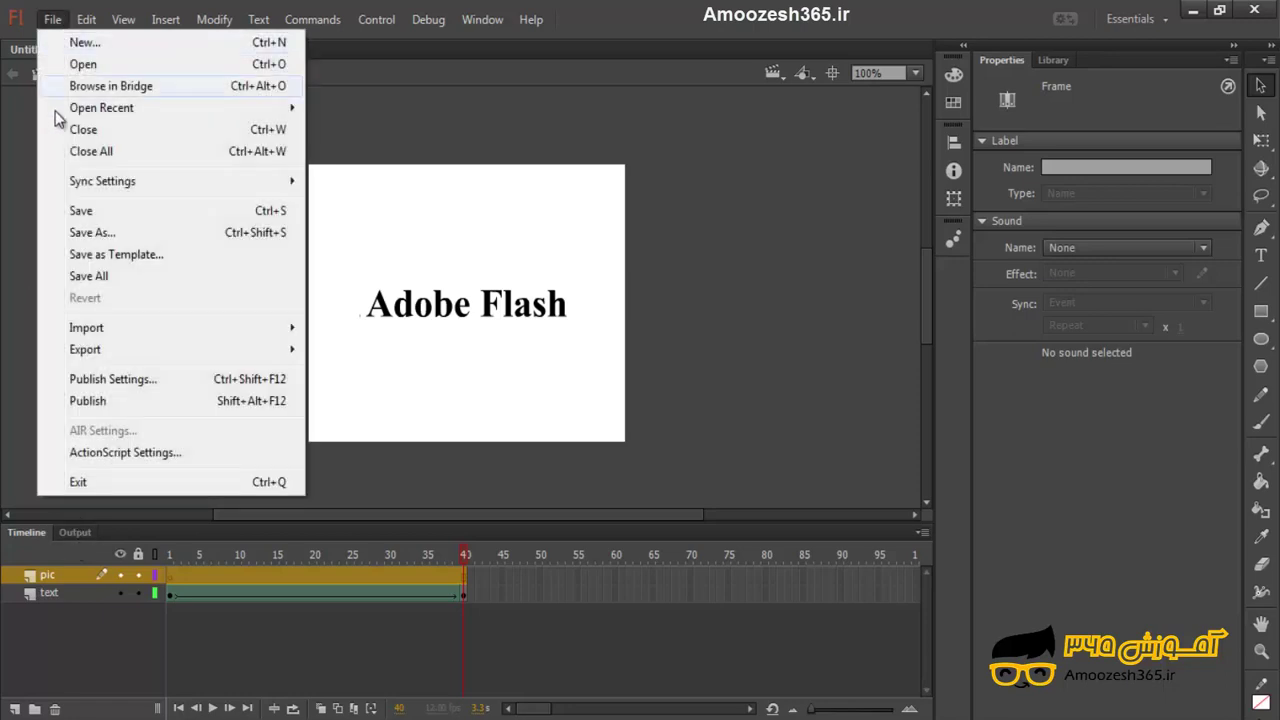
{"action": "mouse_move", "coordinate": [95, 335]}
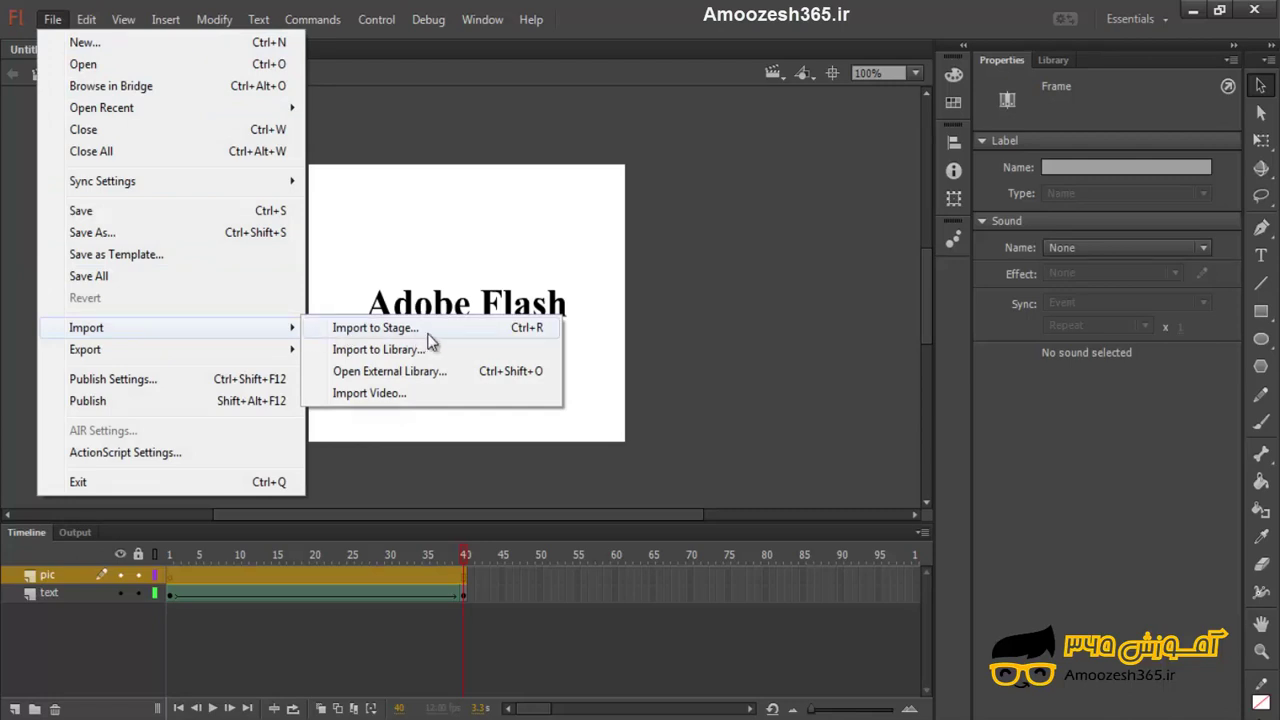
{"action": "left_click", "coordinate": [516, 333]}
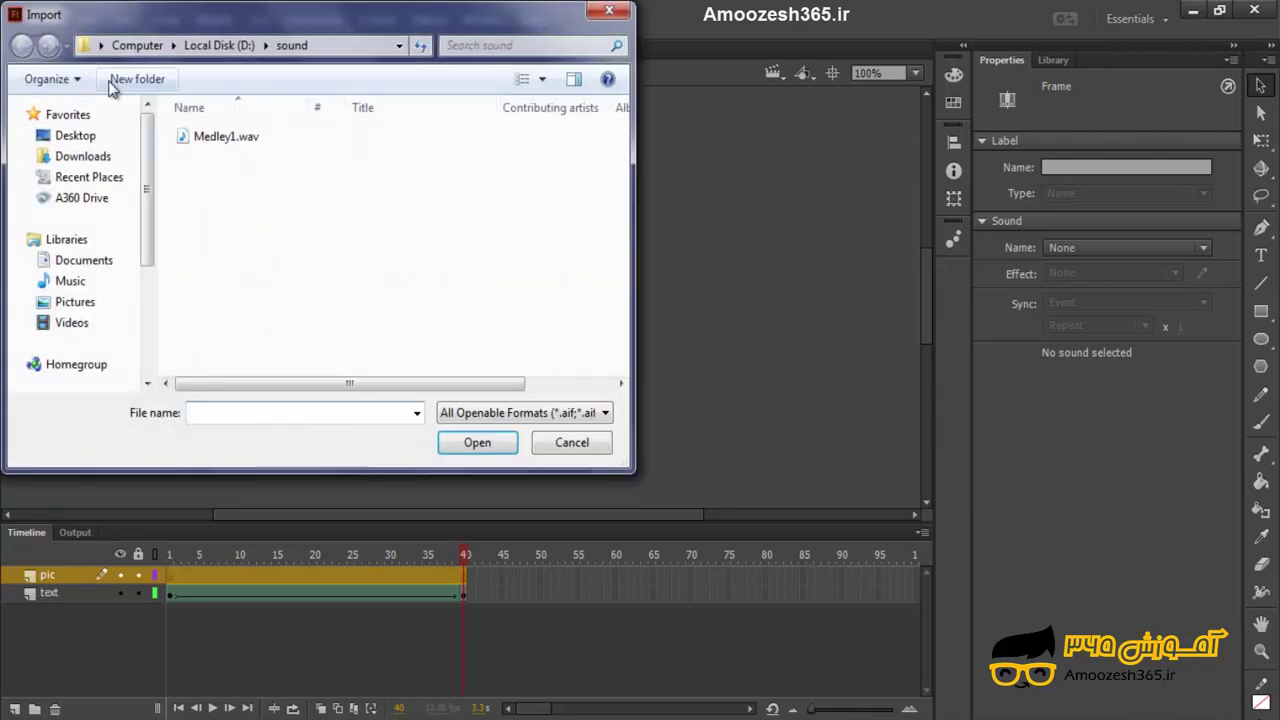
{"action": "key", "text": "alt+Up"}
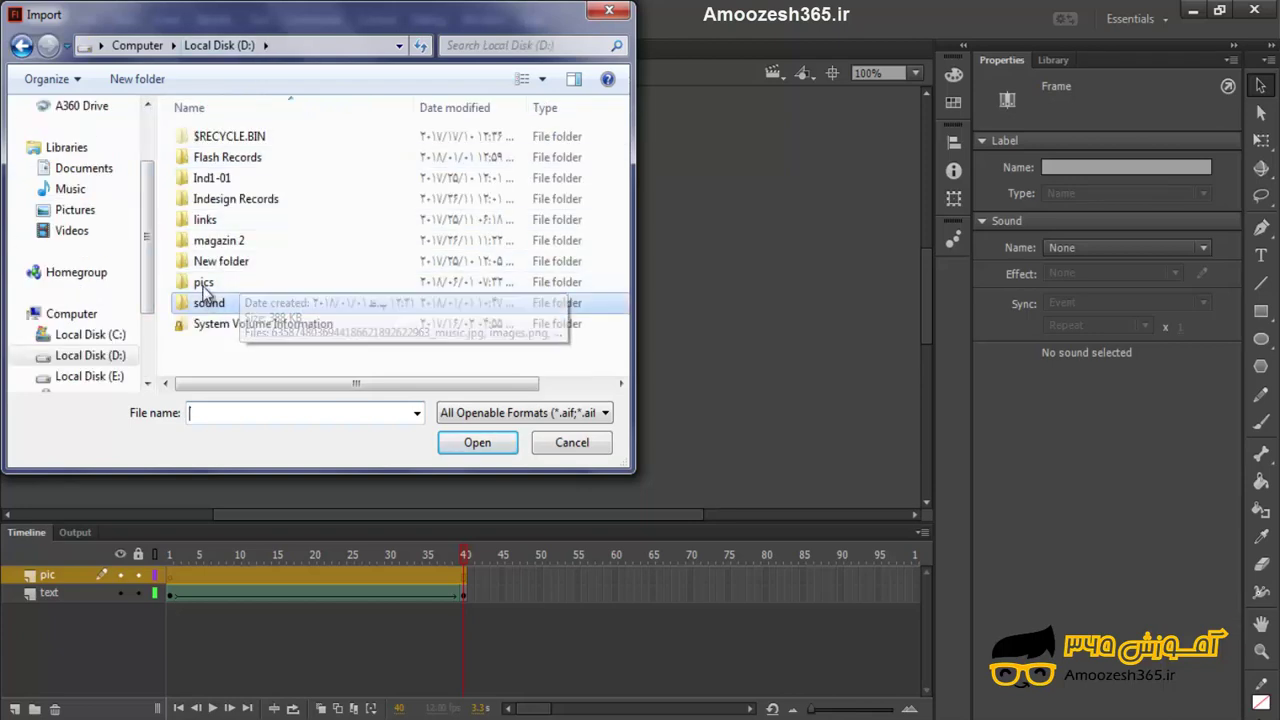
{"action": "double_click", "coordinate": [225, 283]}
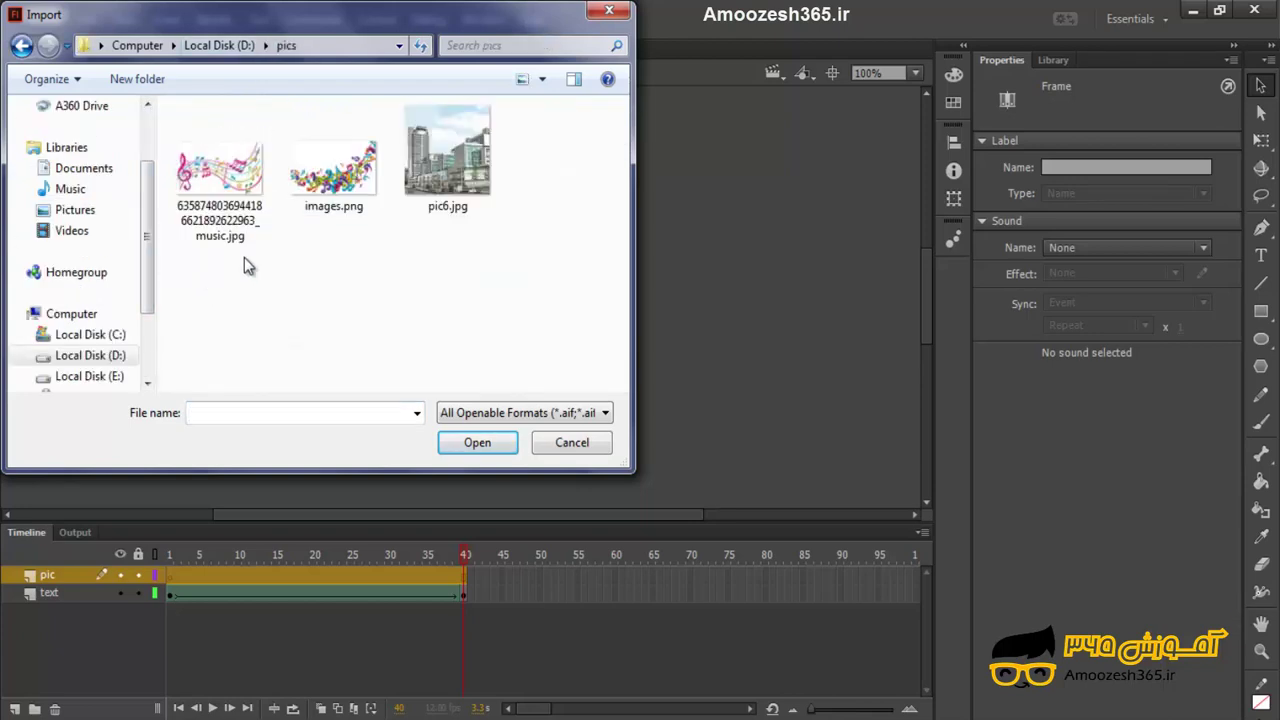
{"action": "left_click", "coordinate": [444, 153]}
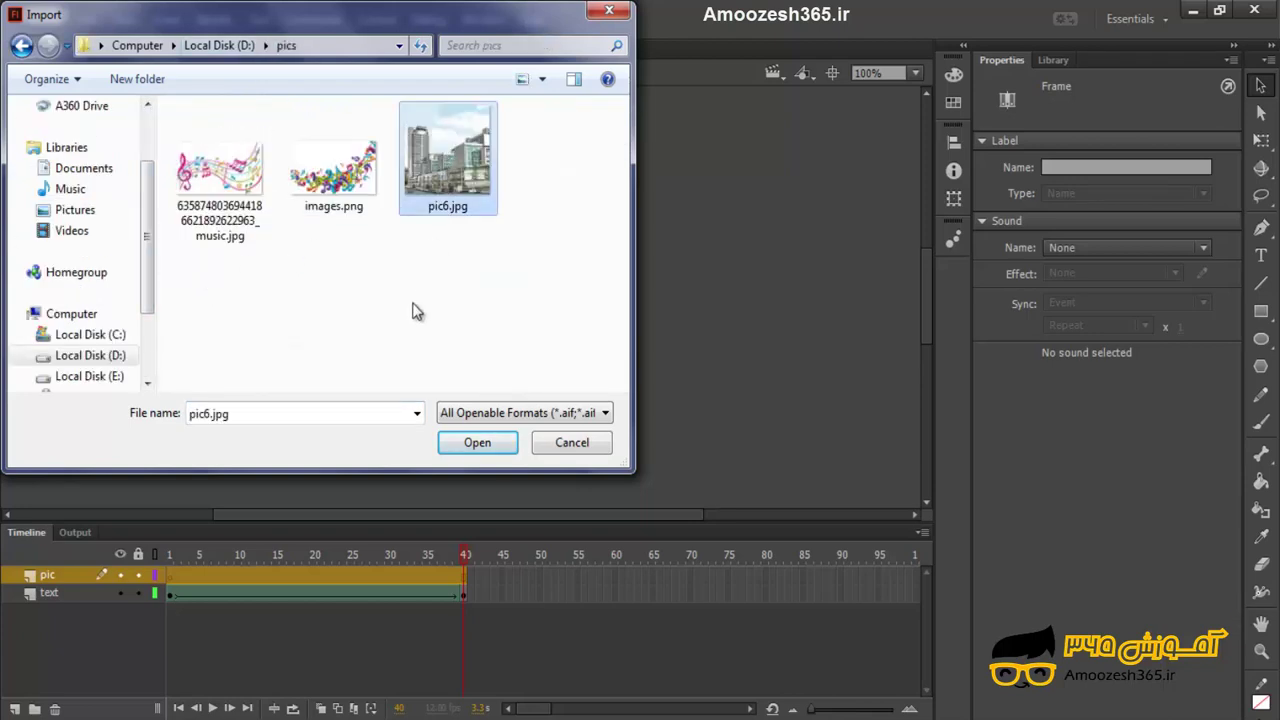
{"action": "left_click", "coordinate": [480, 445]}
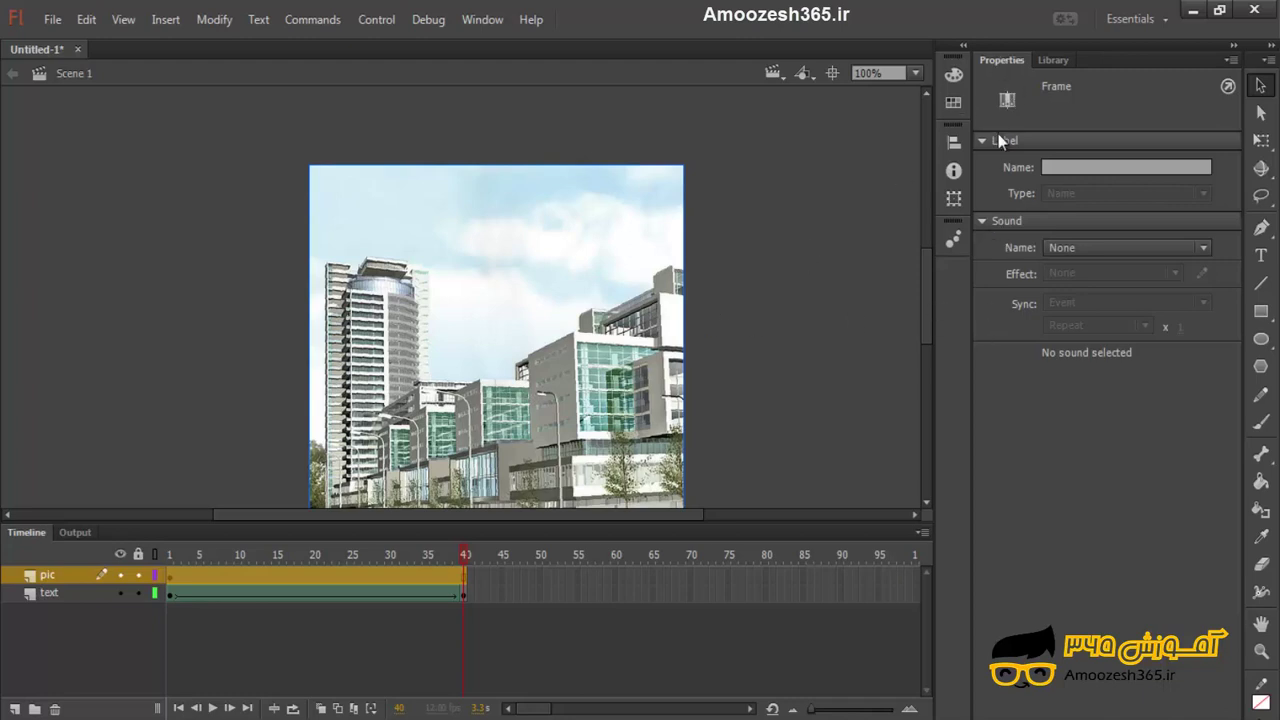
Lock the imported picture's width and height together and set its width to 200
{"action": "left_click", "coordinate": [760, 170]}
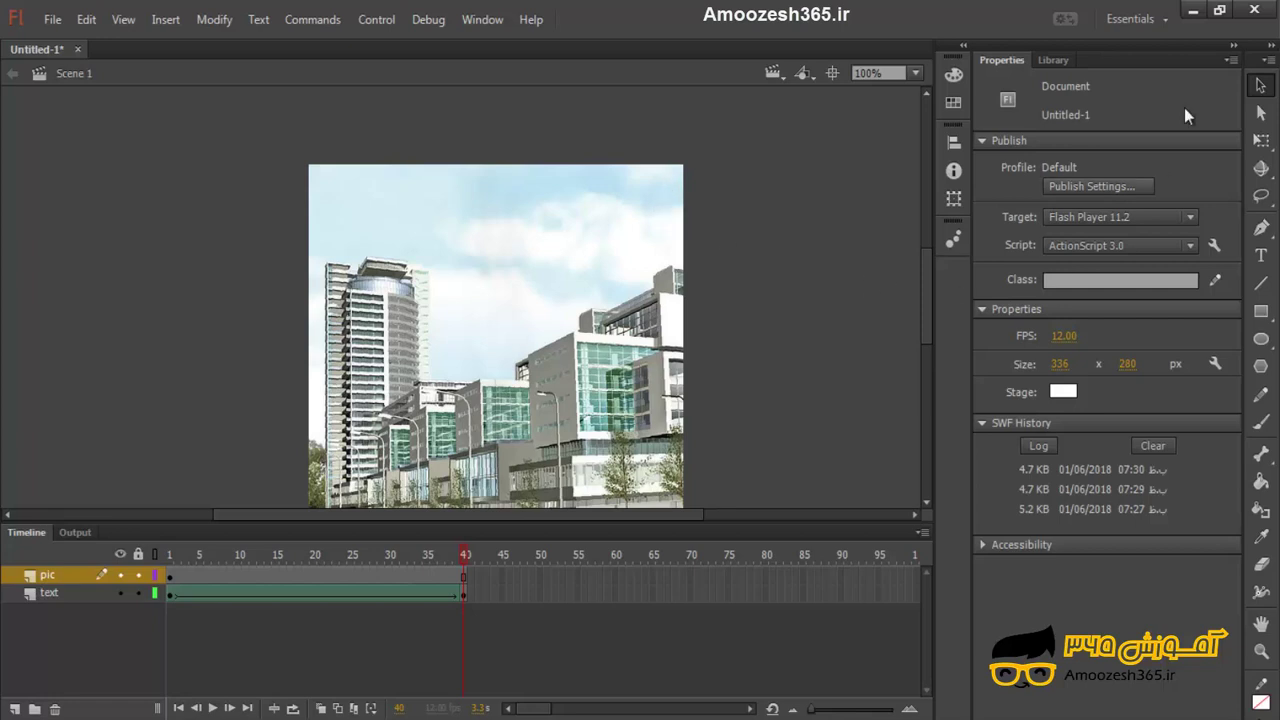
{"action": "left_click", "coordinate": [665, 339]}
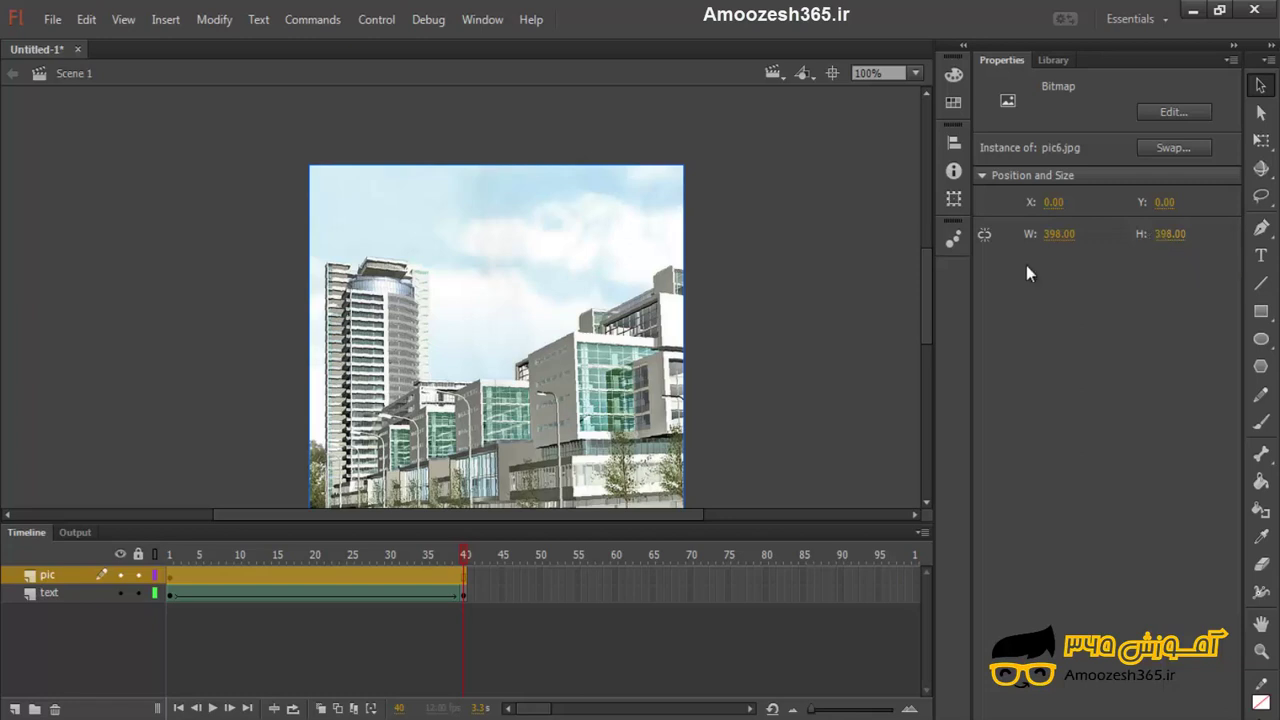
{"action": "left_click", "coordinate": [985, 236]}
{"action": "left_click", "coordinate": [1058, 236]}
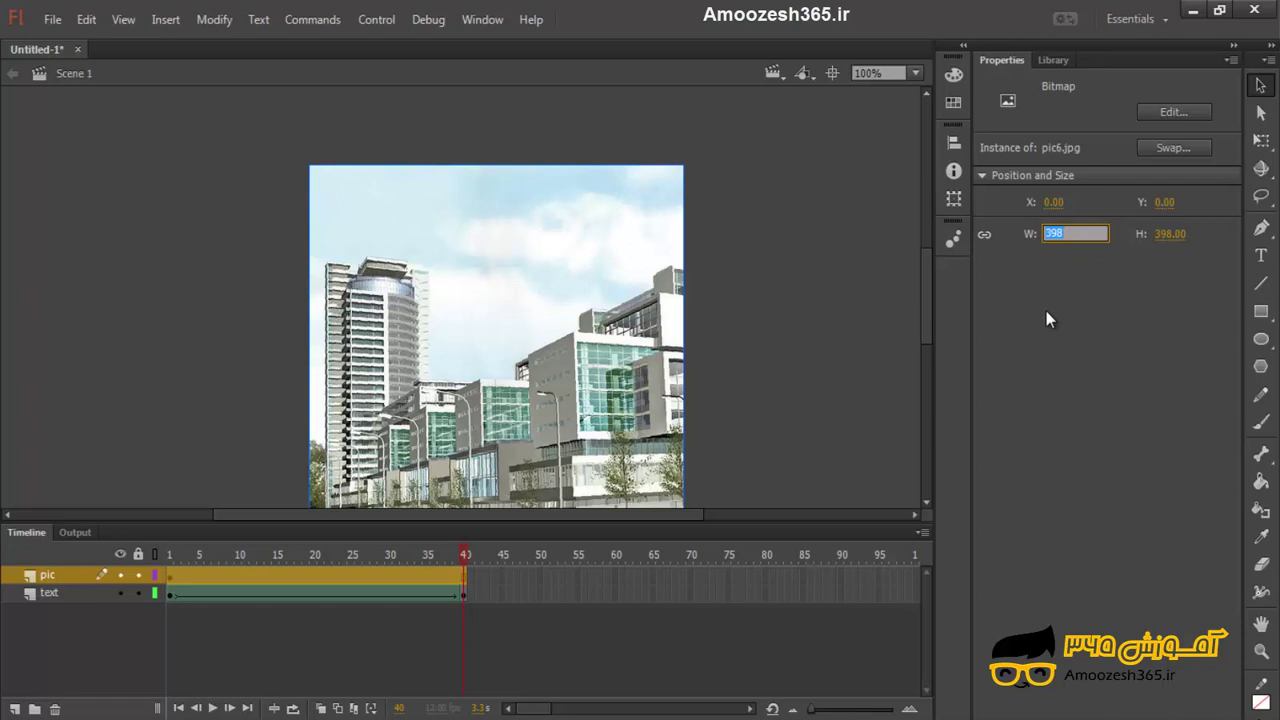
{"action": "type", "text": "200"}
{"action": "key", "text": "Return"}
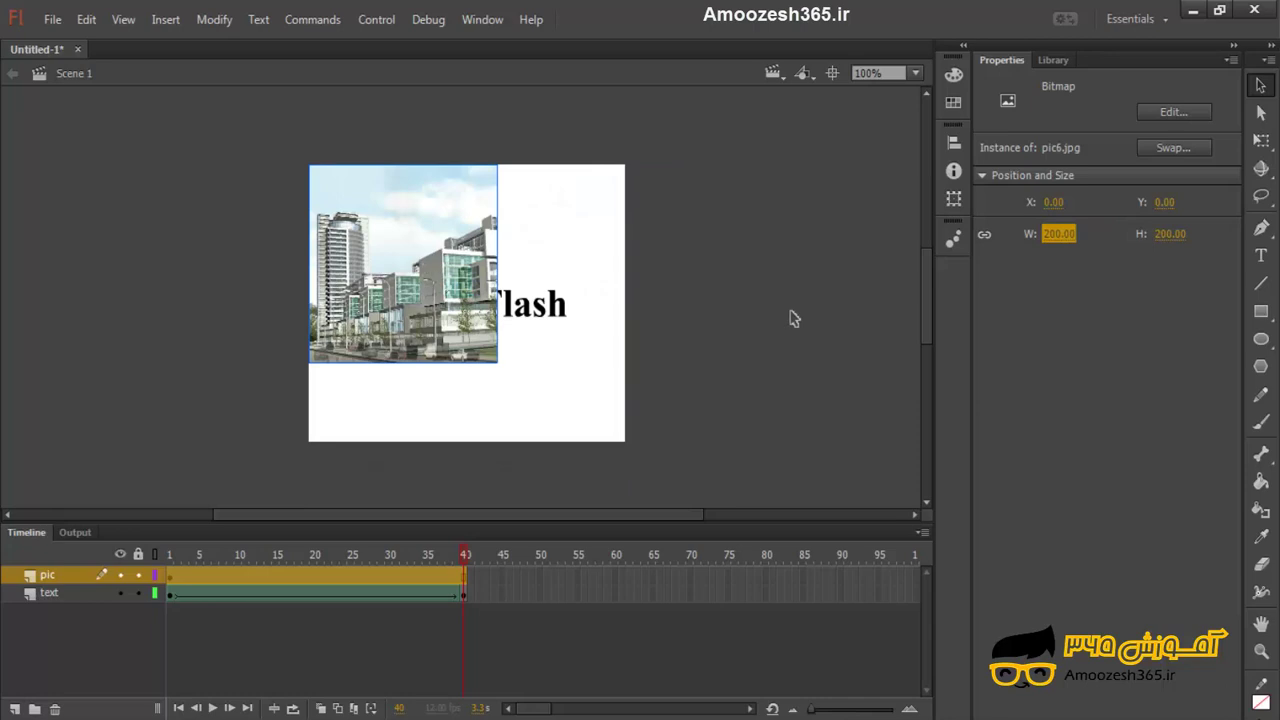
Center the picture horizontally and vertically on the stage
{"action": "left_click", "coordinate": [953, 143]}
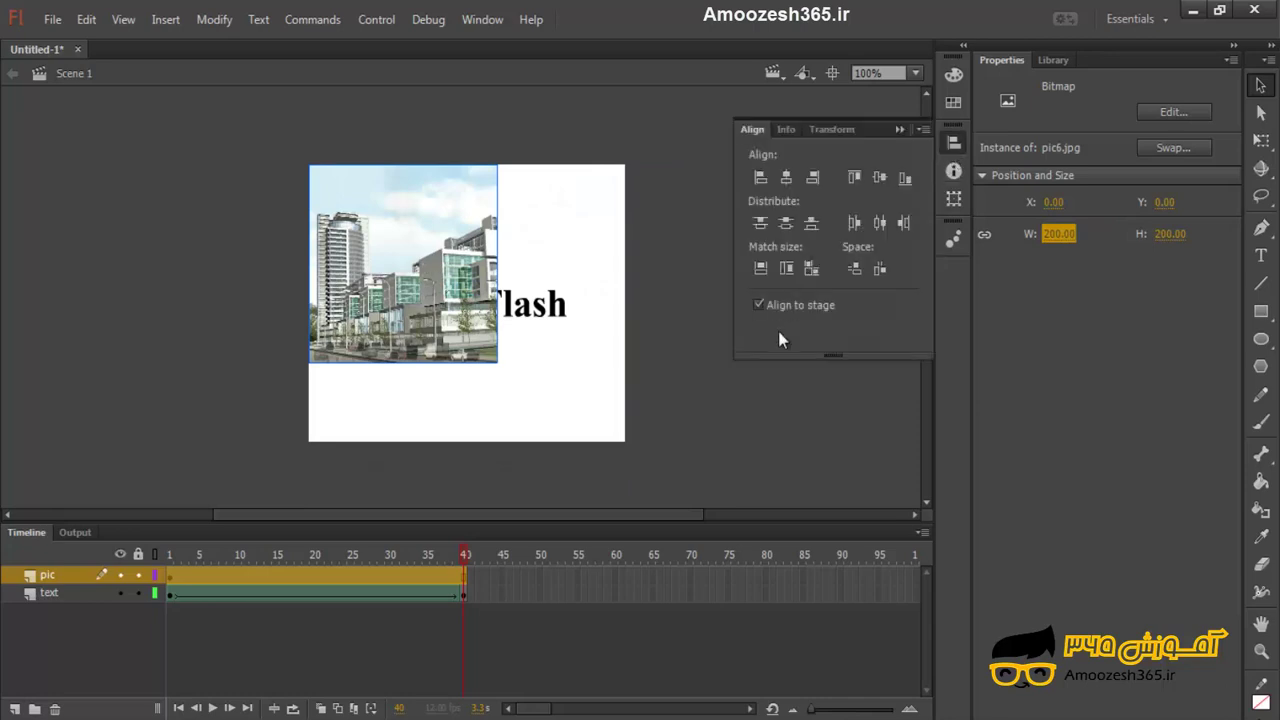
{"action": "left_click", "coordinate": [786, 175]}
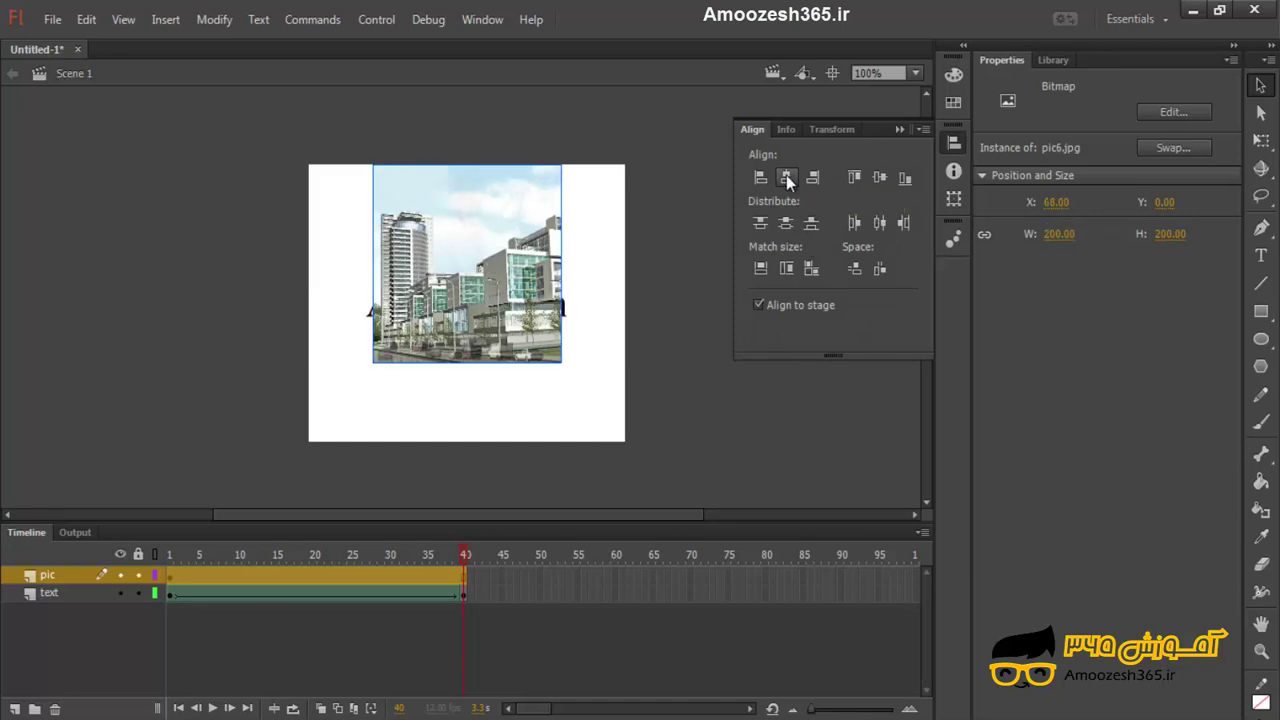
{"action": "left_click", "coordinate": [880, 177]}
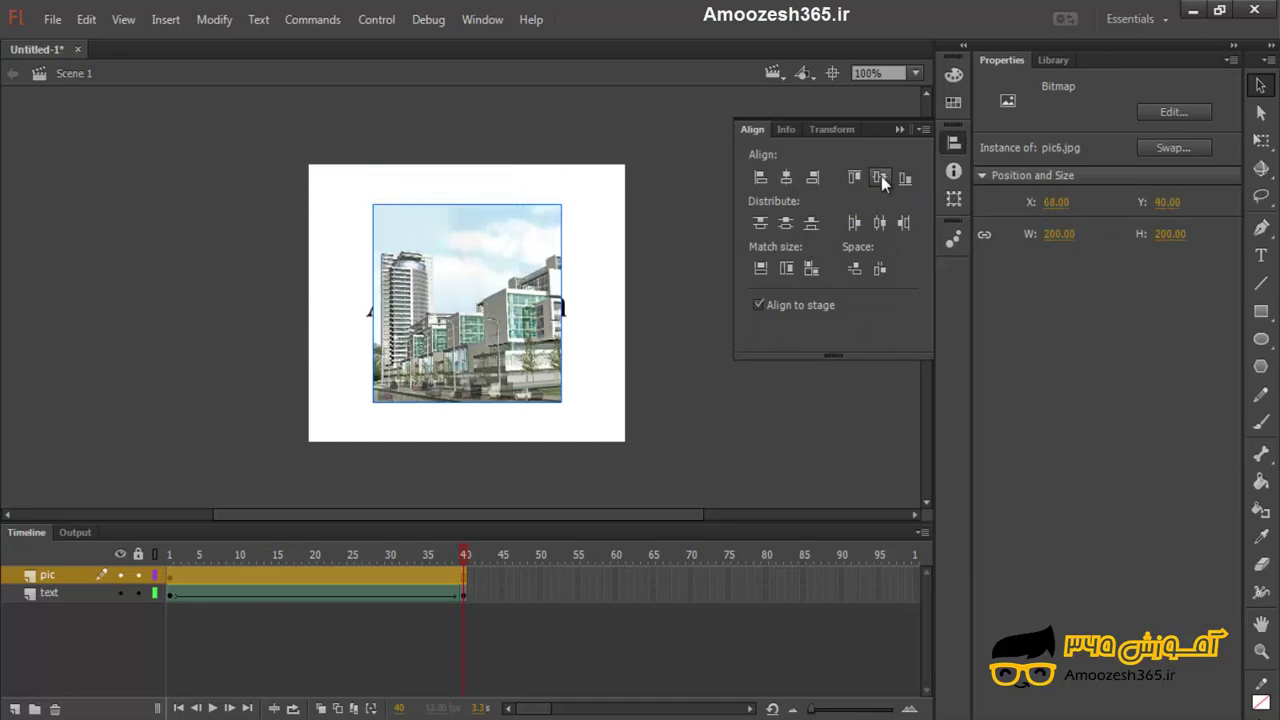
{"action": "left_click", "coordinate": [899, 131]}
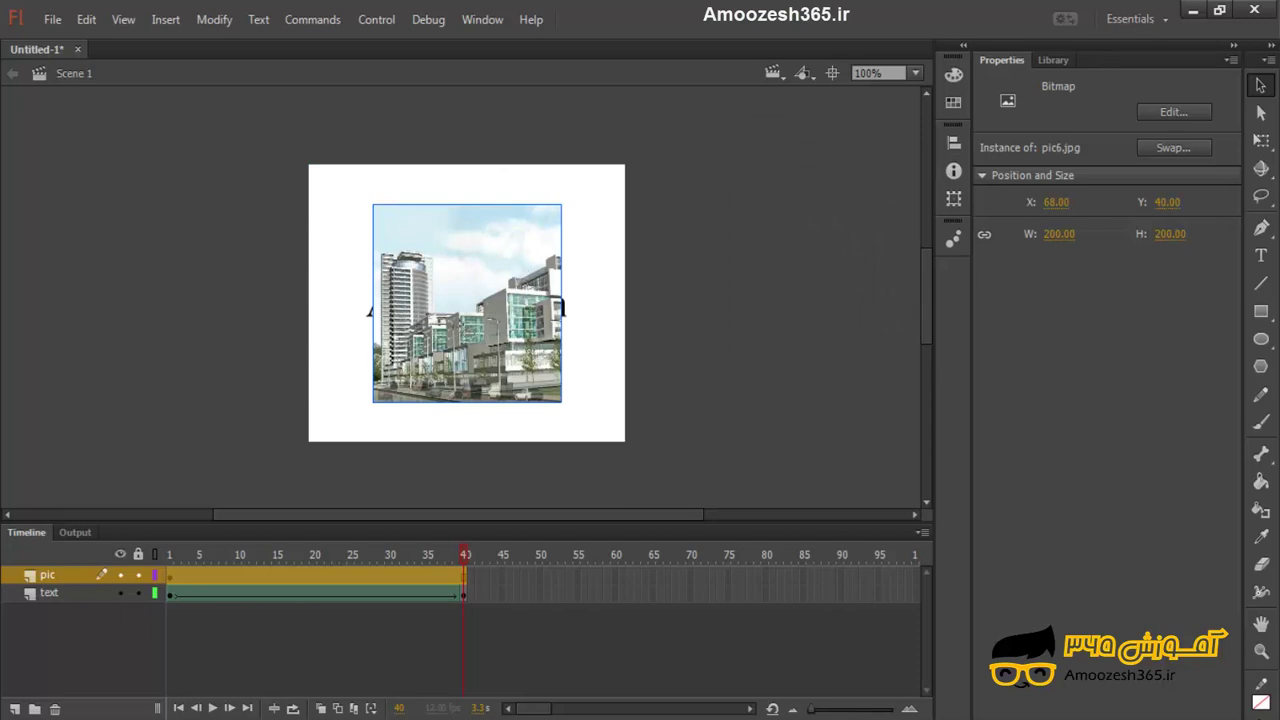
Convert the picture to a movie clip symbol named "pic1"
{"action": "left_click", "coordinate": [214, 19]}
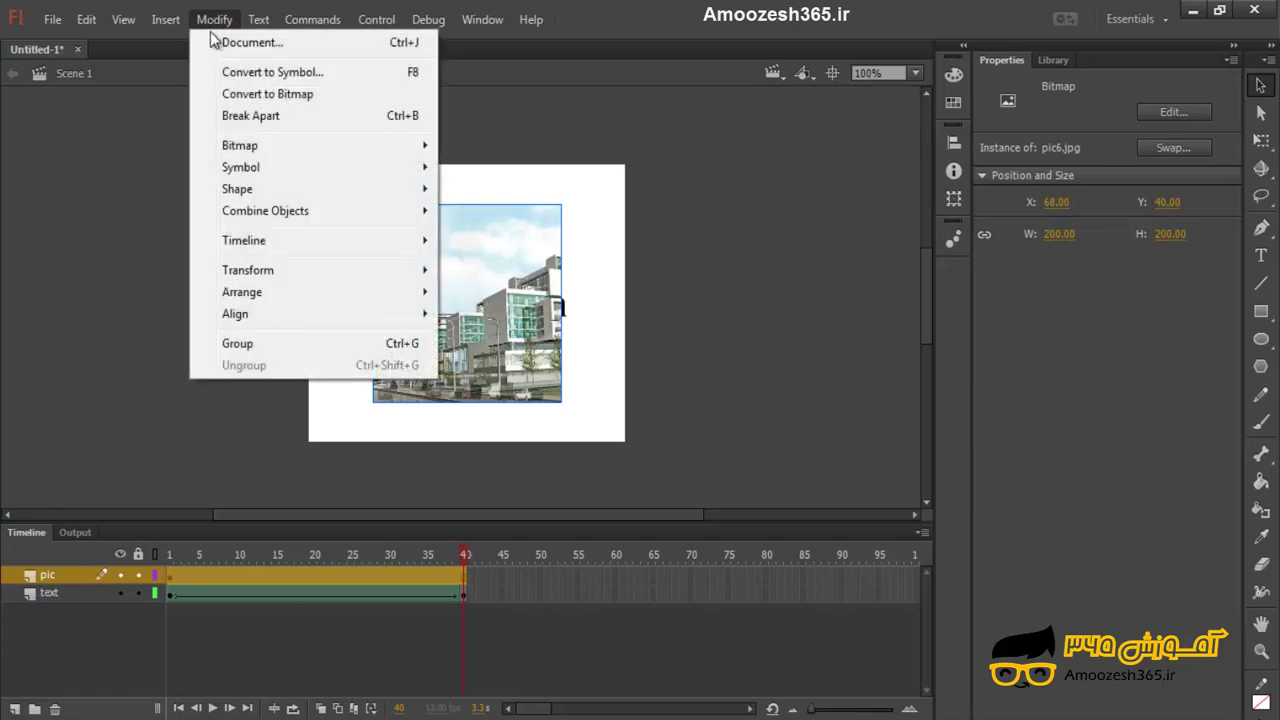
{"action": "left_click", "coordinate": [338, 77]}
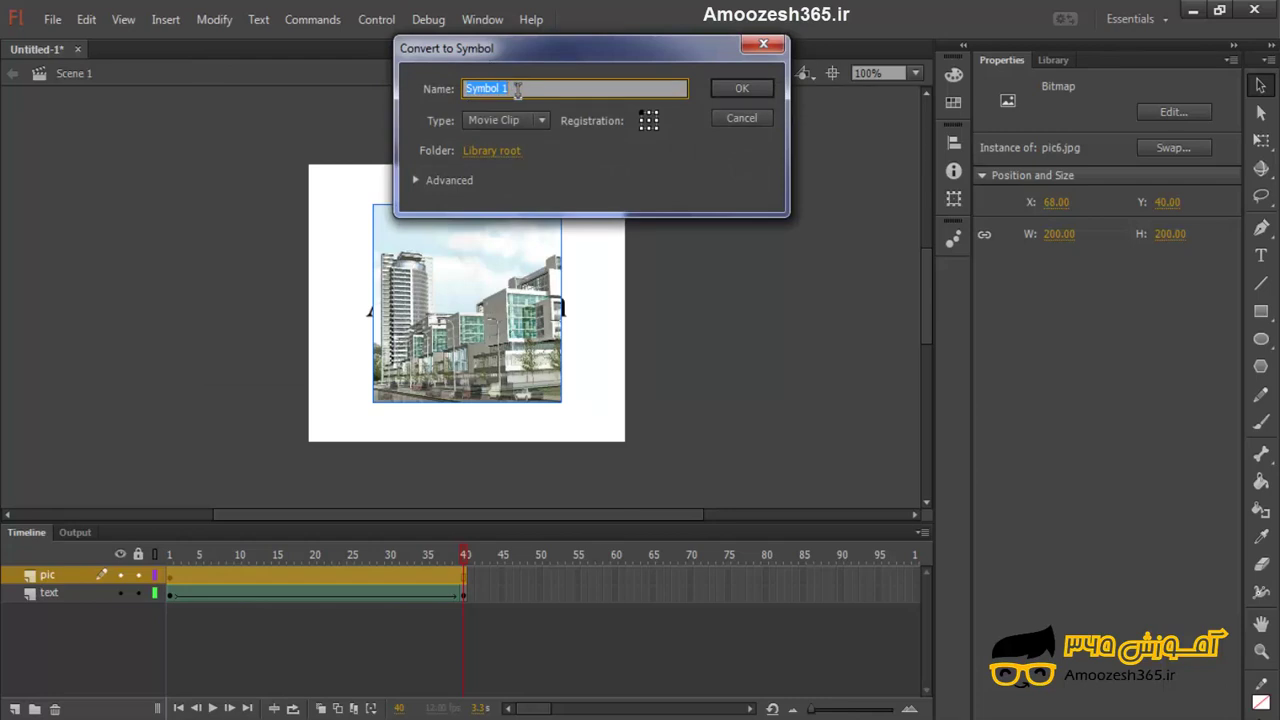
{"action": "type", "text": "pic1"}
{"action": "left_click", "coordinate": [729, 88]}
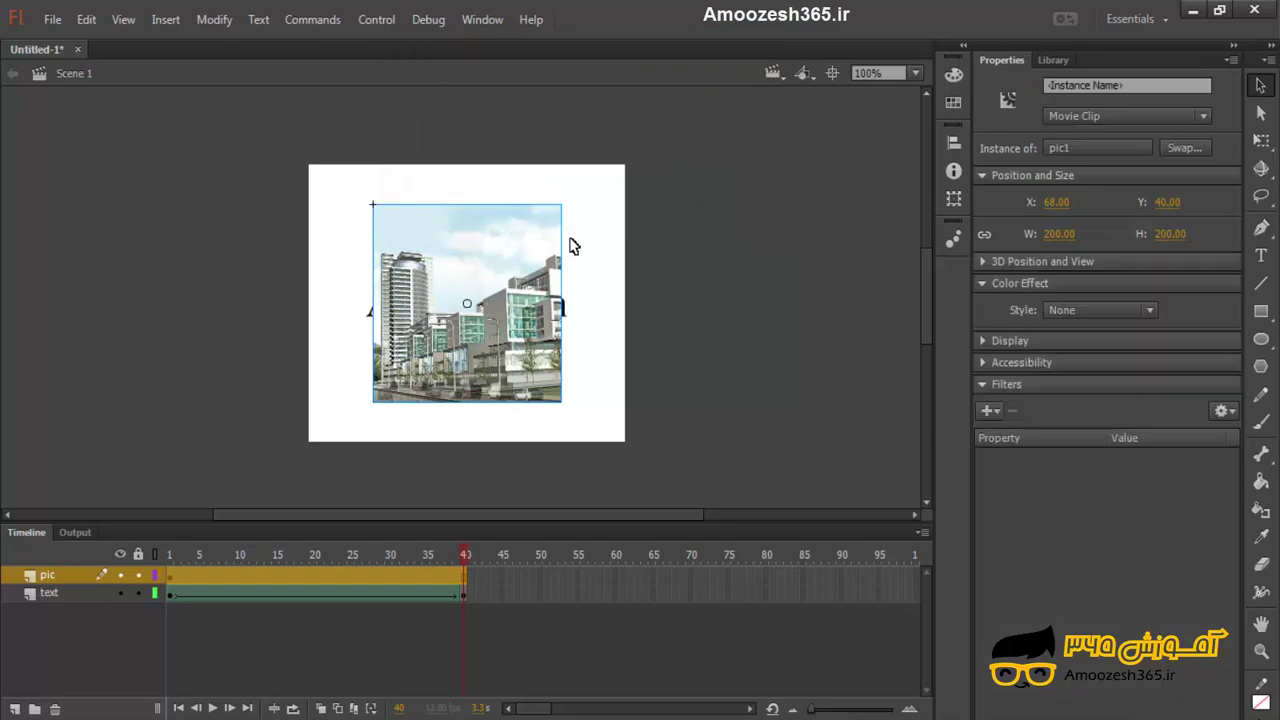
Insert a blank keyframe at frame 20 of the pic layer and create a motion tween on the frames before it
{"action": "left_click", "coordinate": [316, 578]}
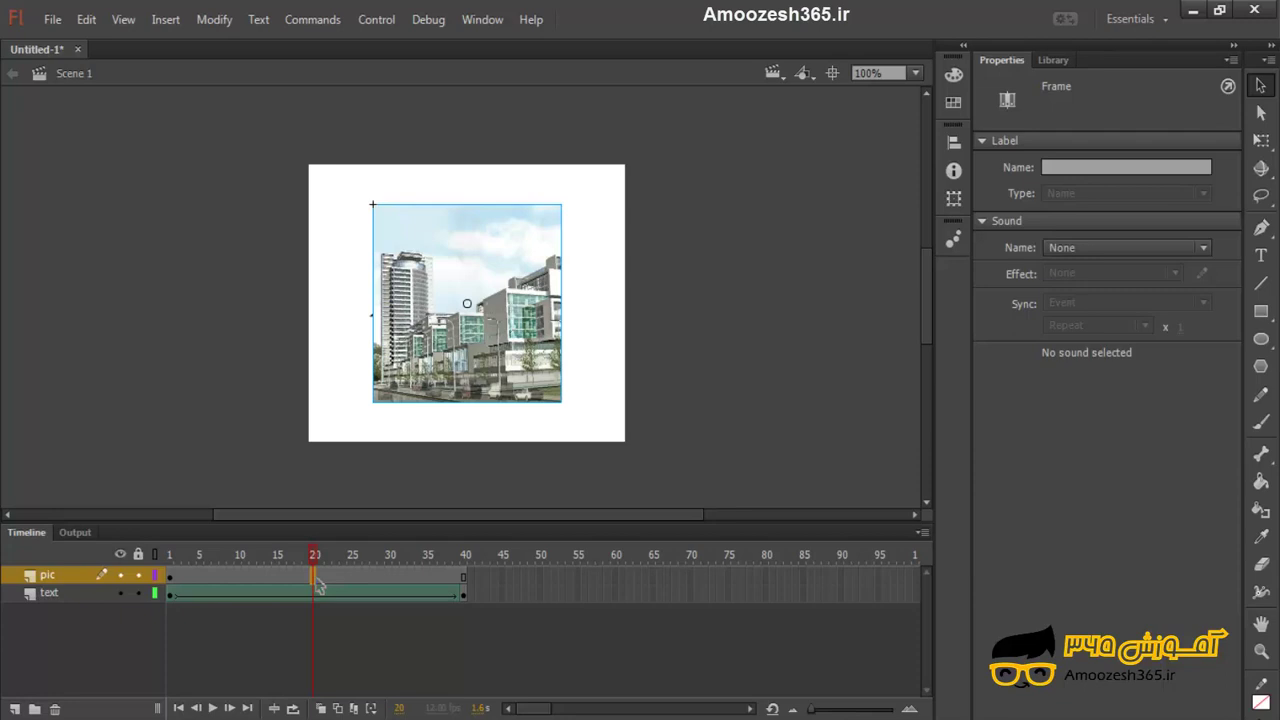
{"action": "key", "text": "F7"}
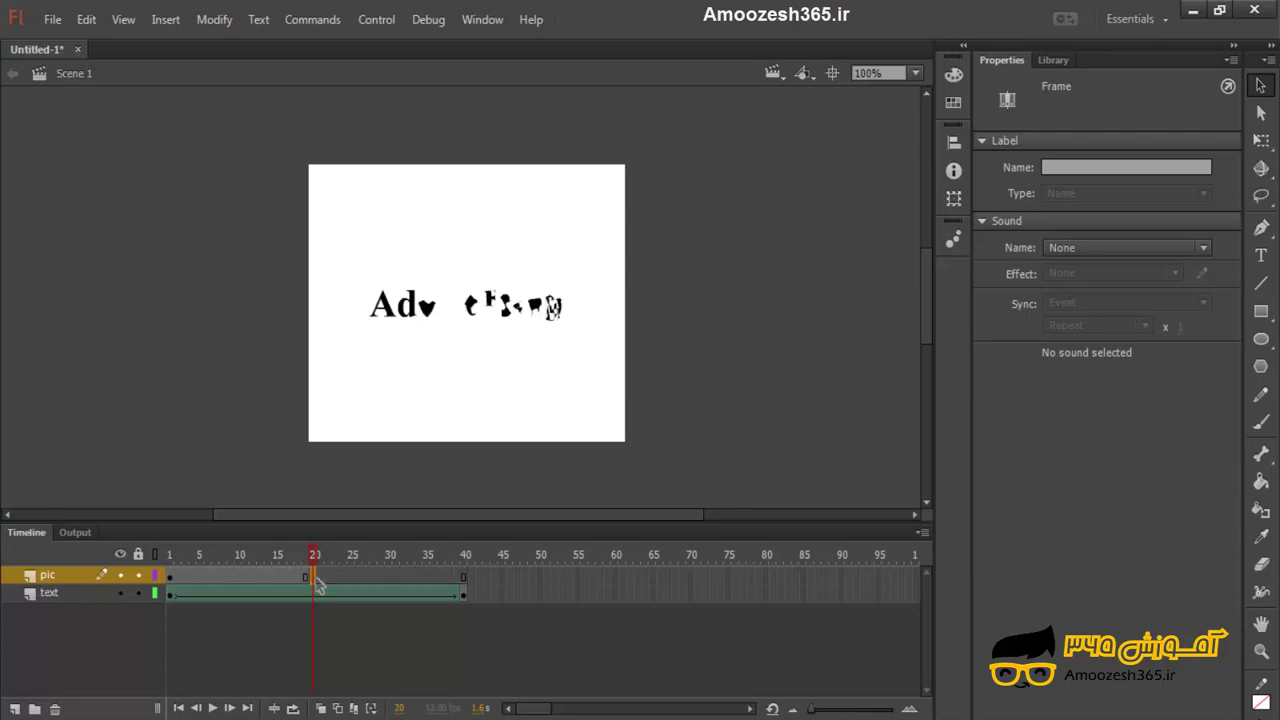
{"action": "right_click", "coordinate": [229, 576]}
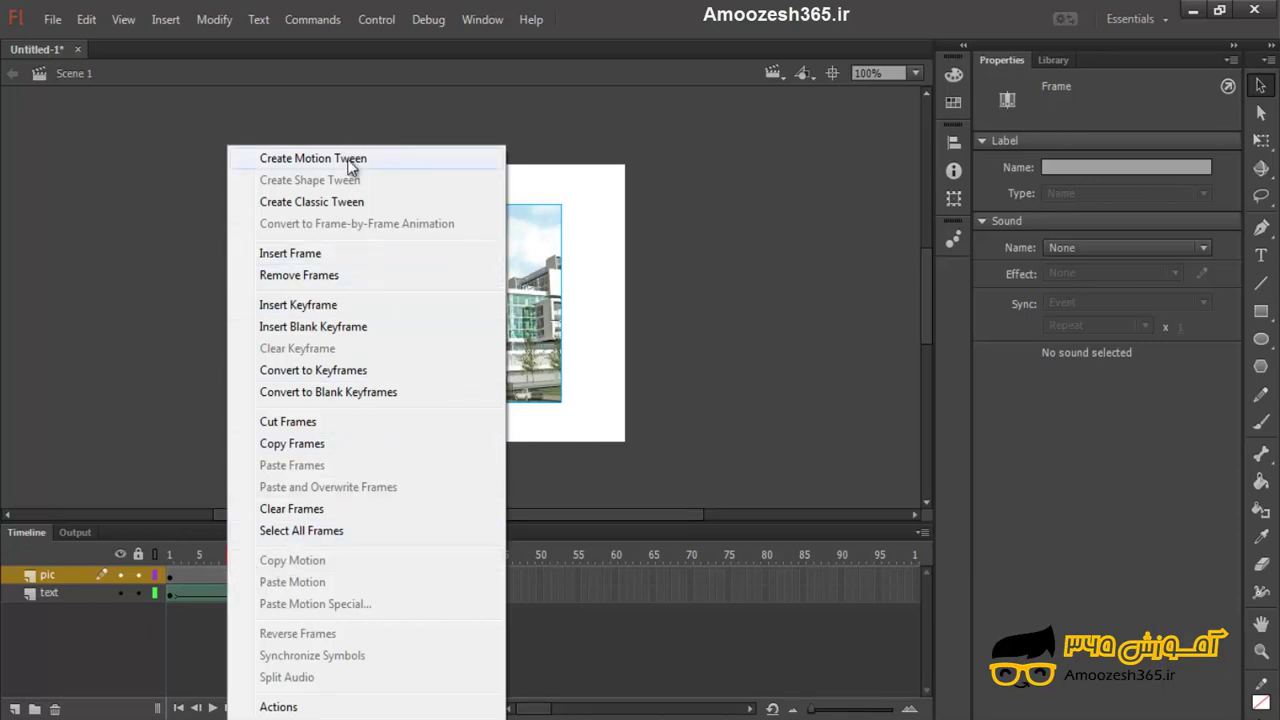
{"action": "left_click", "coordinate": [313, 158]}
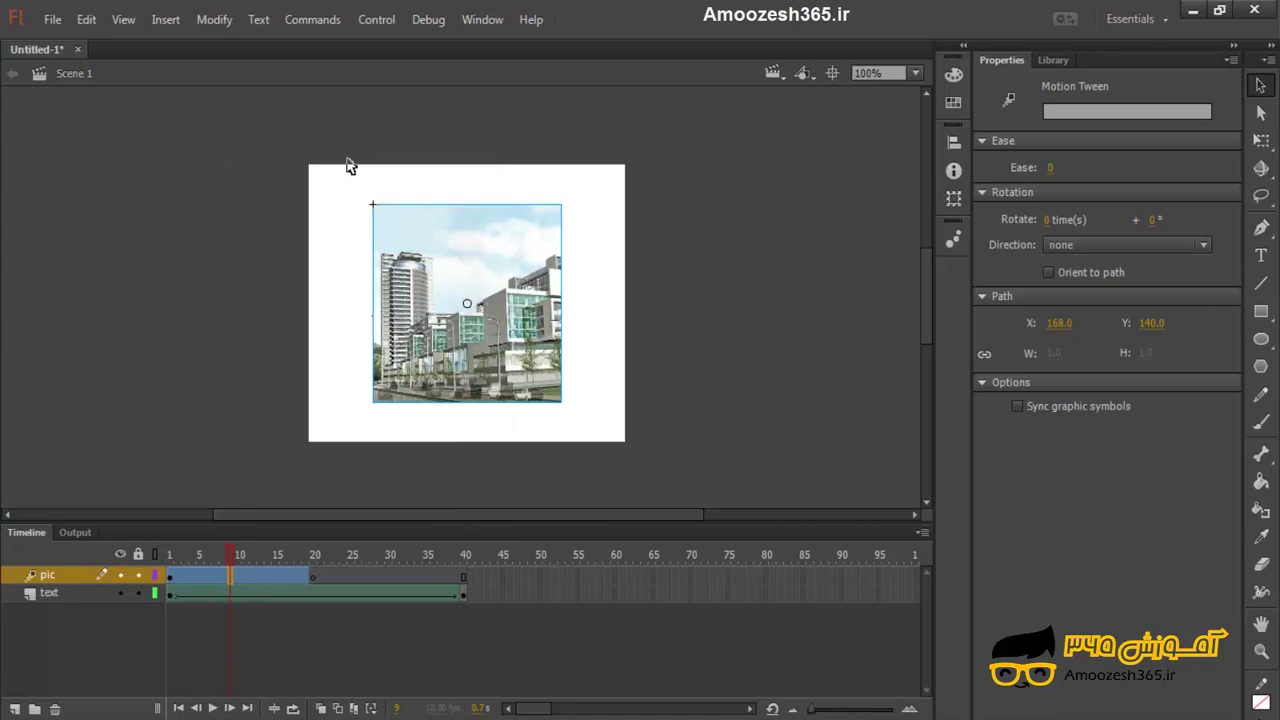
At frame 5, turn the building picture around its Y axis with the 3D Rotation tool
{"action": "left_click", "coordinate": [201, 580]}
{"action": "left_click", "coordinate": [512, 352]}
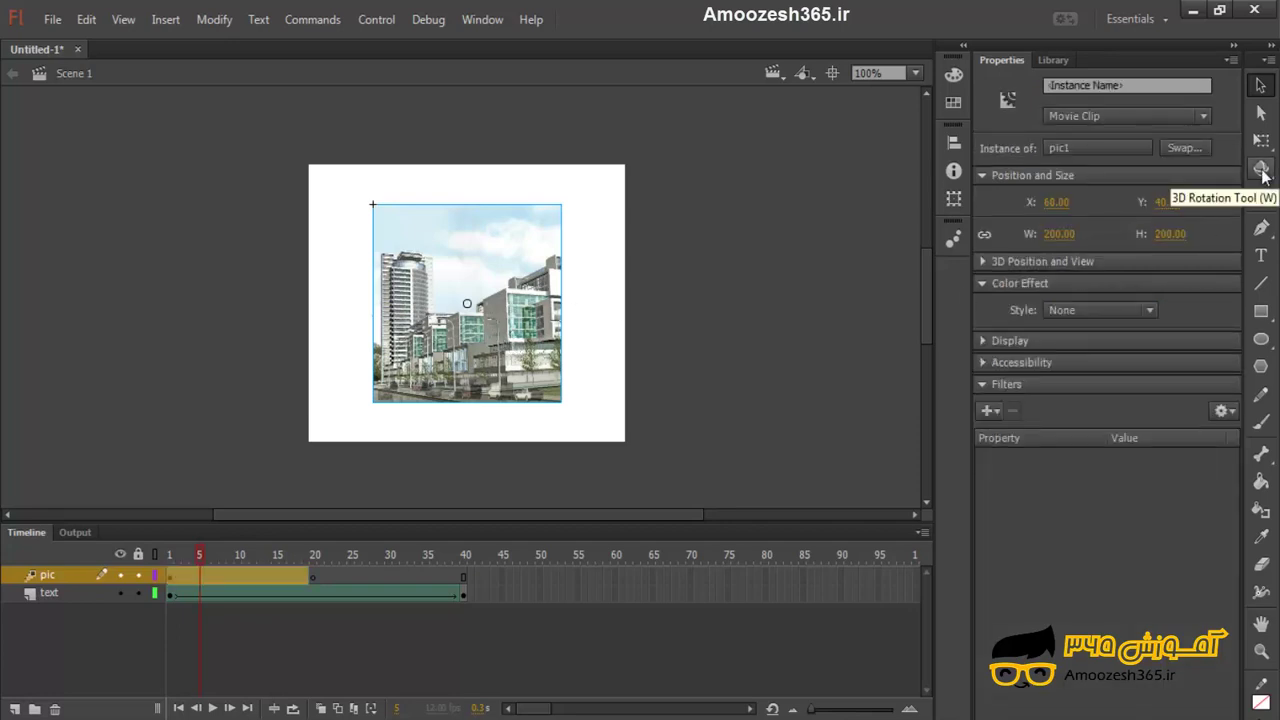
{"action": "left_click", "coordinate": [1261, 170]}
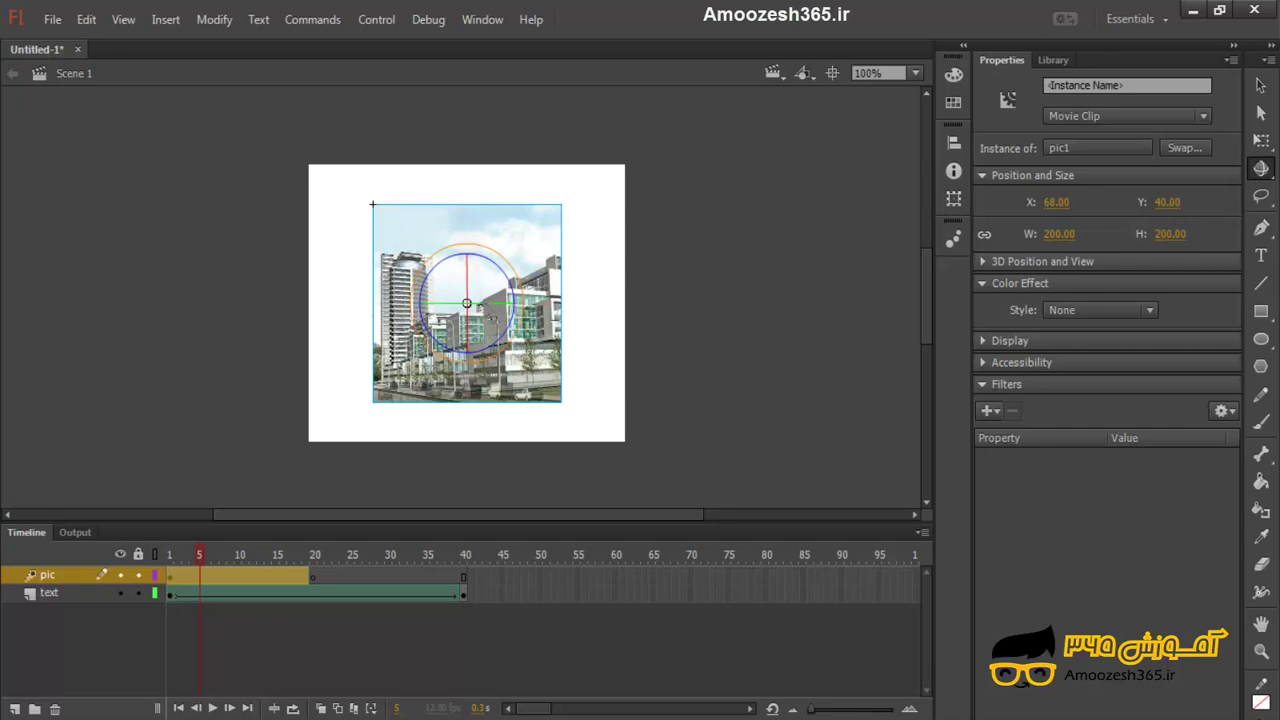
{"action": "left_click_drag", "start_coordinate": [490, 302], "coordinate": [496, 278]}
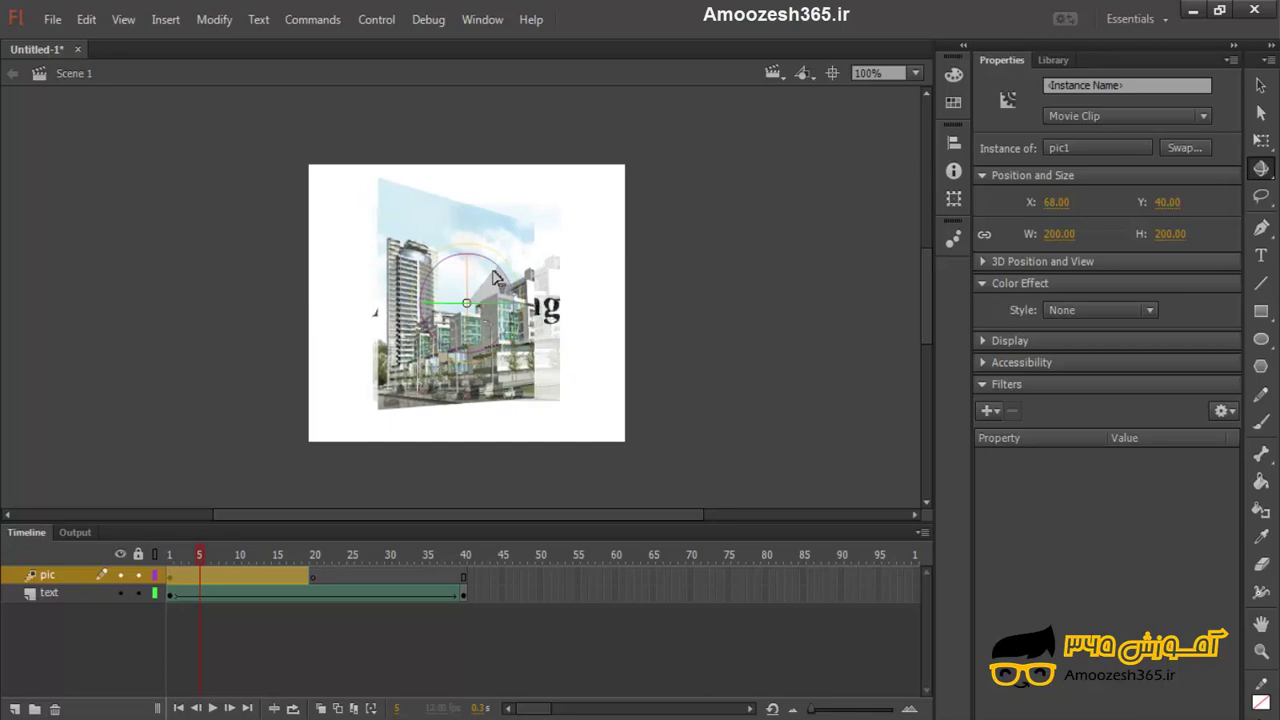
Rotate the building picture further around its Y axis in 3D at frames 10 and 15
{"action": "left_click", "coordinate": [242, 580]}
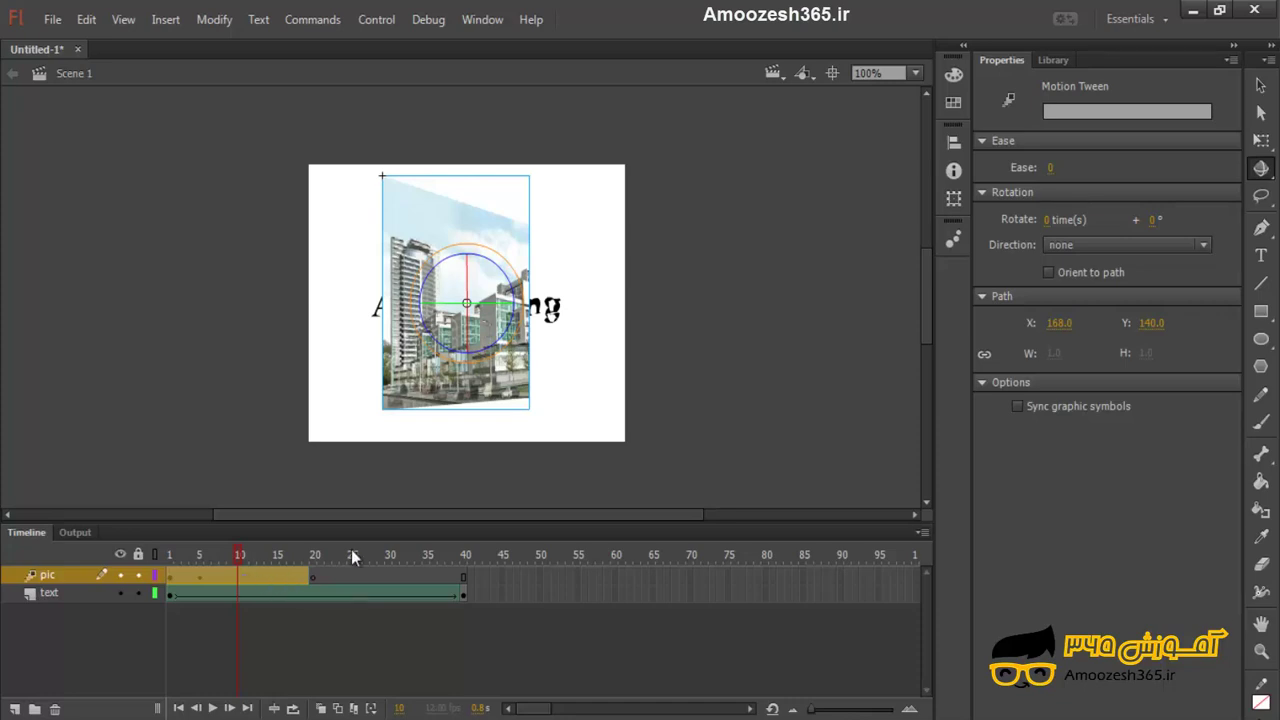
{"action": "left_click_drag", "start_coordinate": [496, 316], "coordinate": [499, 305]}
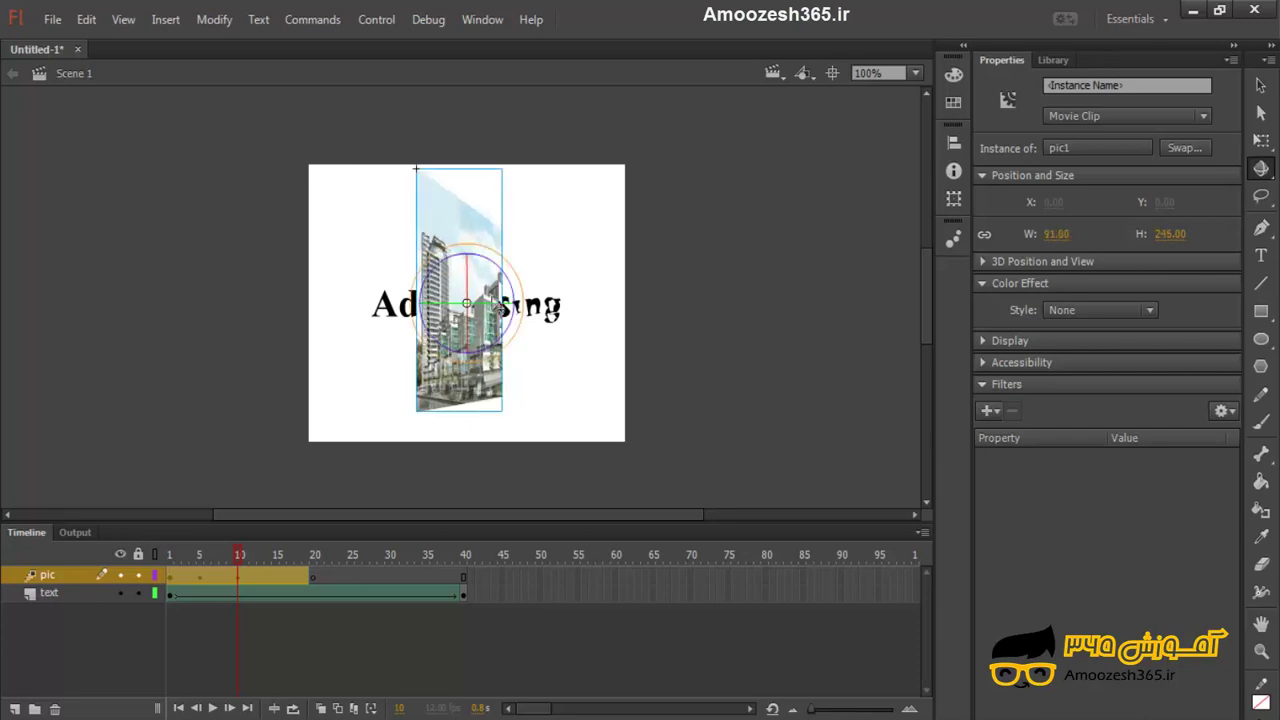
{"action": "left_click", "coordinate": [277, 580]}
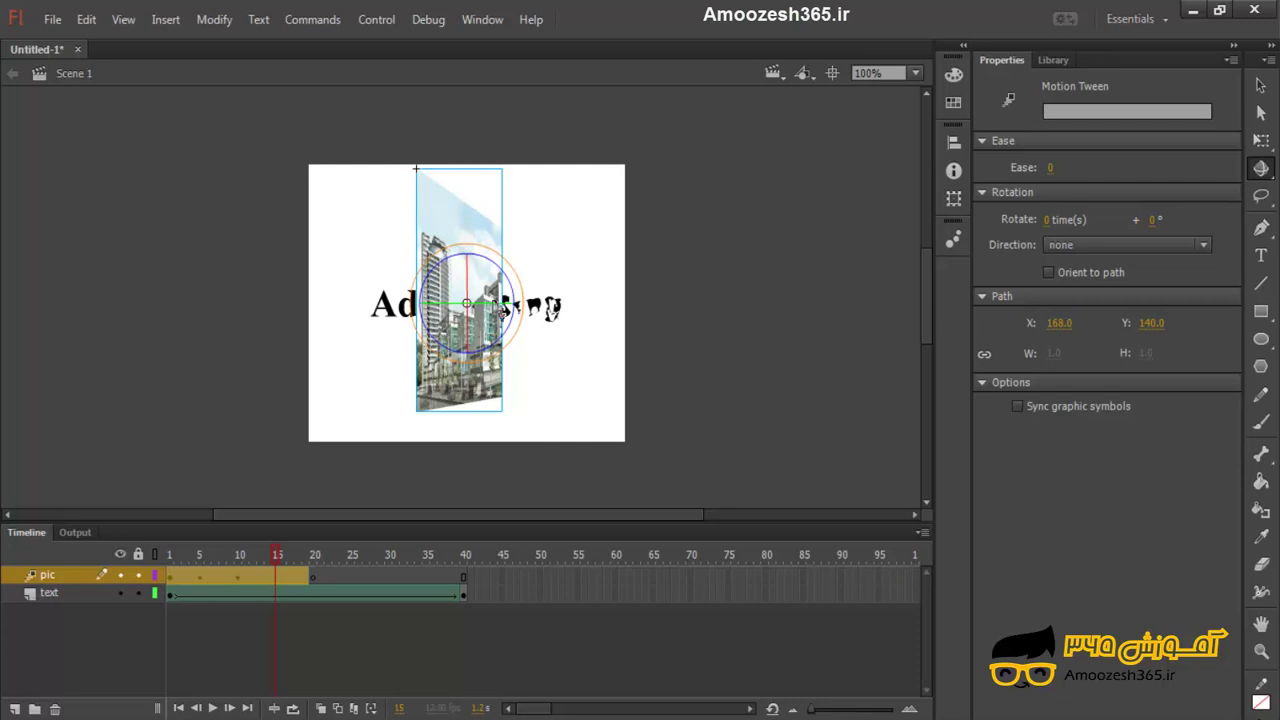
{"action": "left_click_drag", "start_coordinate": [503, 311], "coordinate": [505, 287]}
Import Island.jpg from the pics folder on drive D onto the stage at frame 20 of the pic layer
{"action": "left_click", "coordinate": [315, 580]}
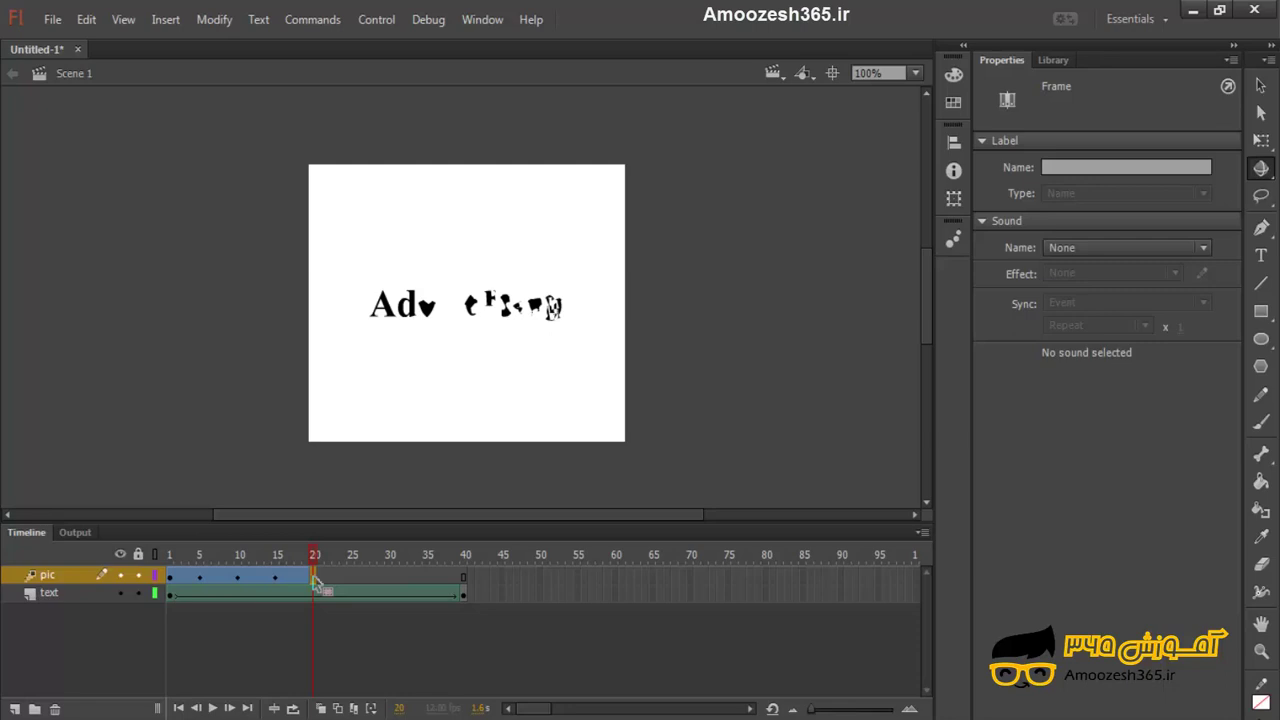
{"action": "left_click", "coordinate": [53, 20]}
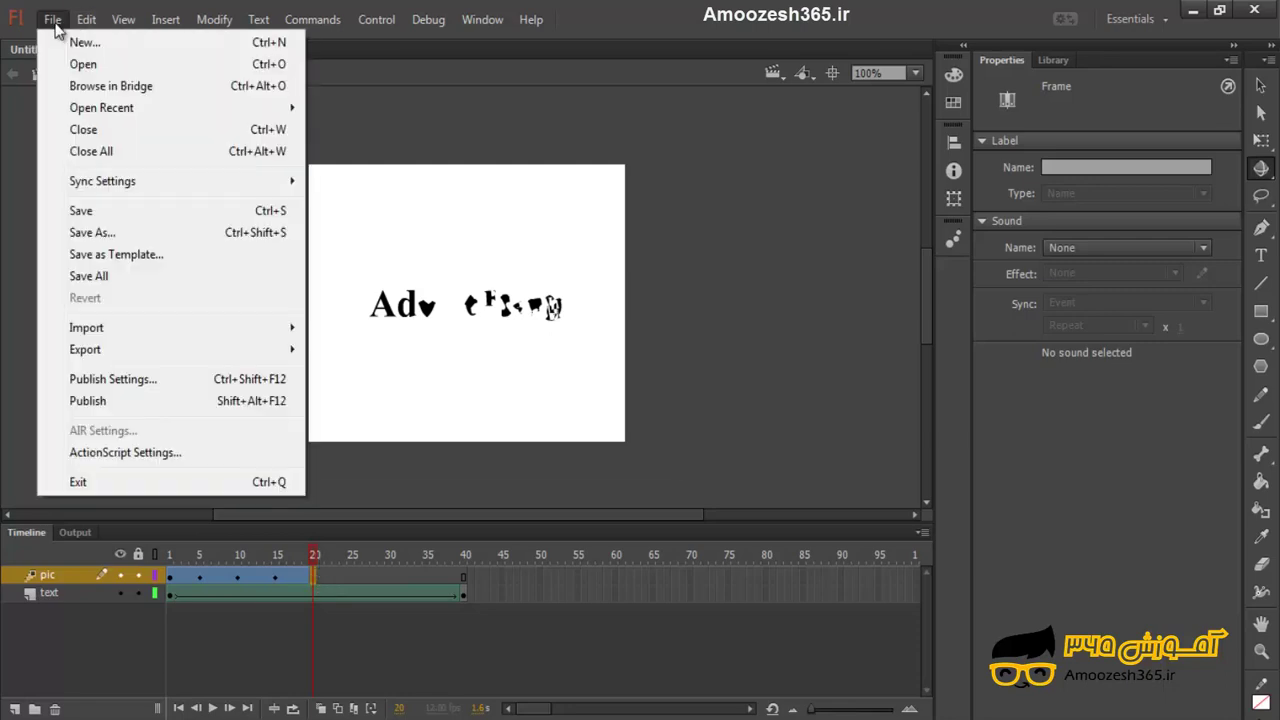
{"action": "mouse_move", "coordinate": [97, 327]}
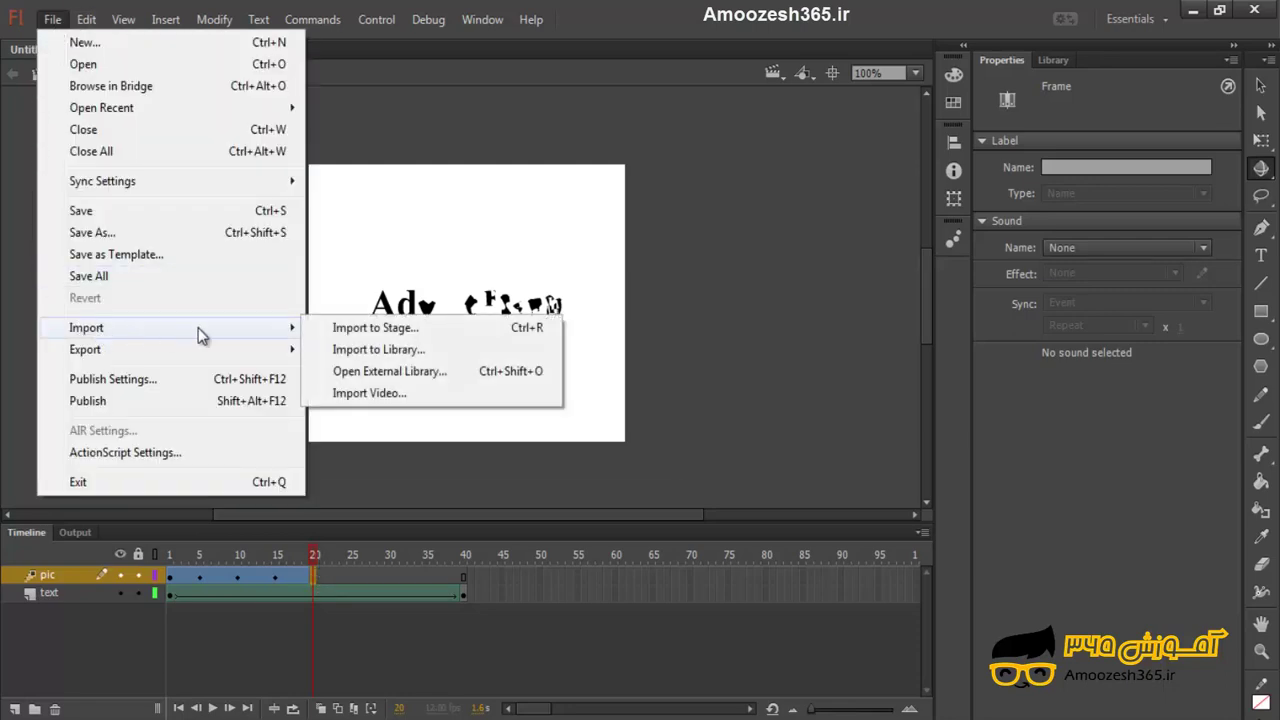
{"action": "left_click", "coordinate": [375, 329]}
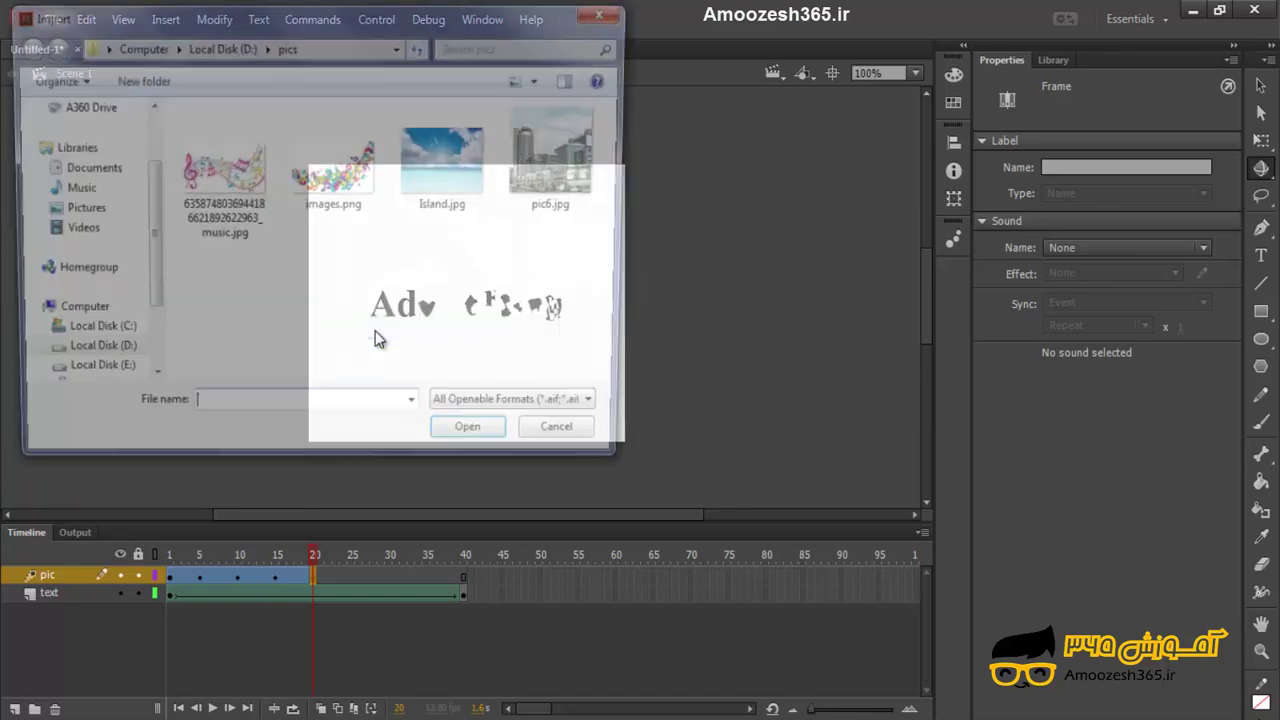
{"action": "left_click", "coordinate": [430, 186]}
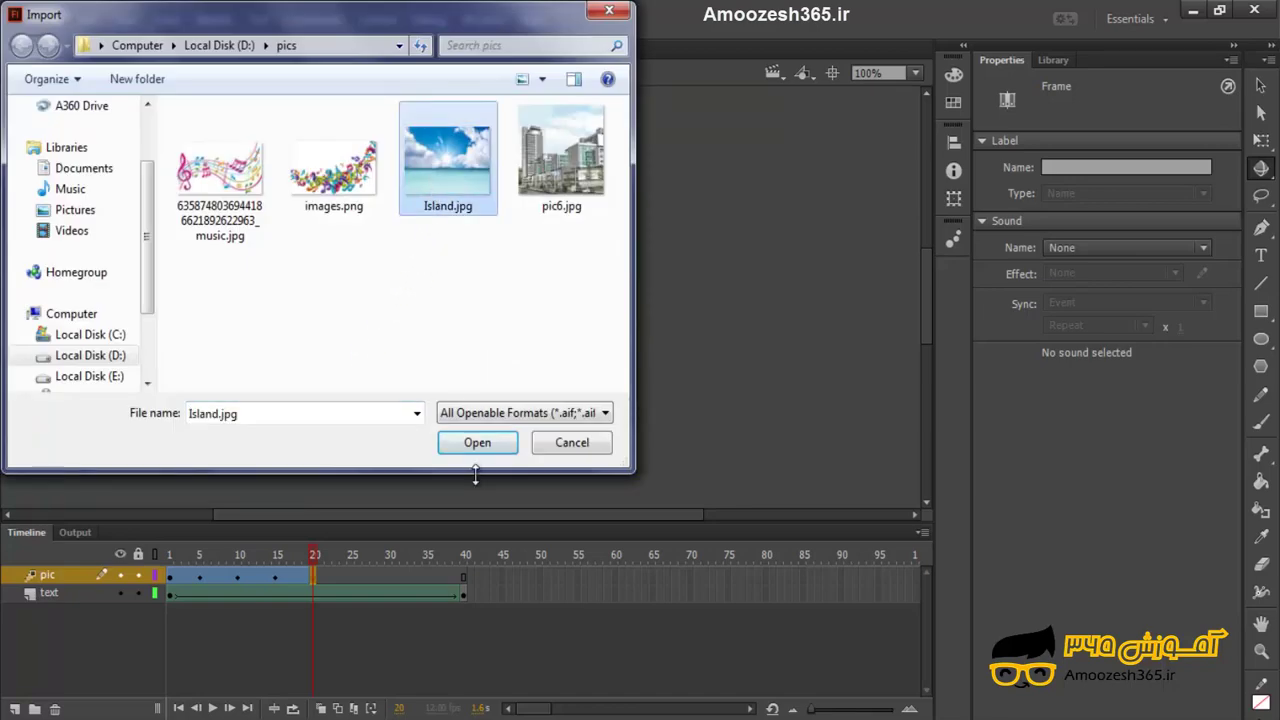
{"action": "left_click", "coordinate": [489, 445]}
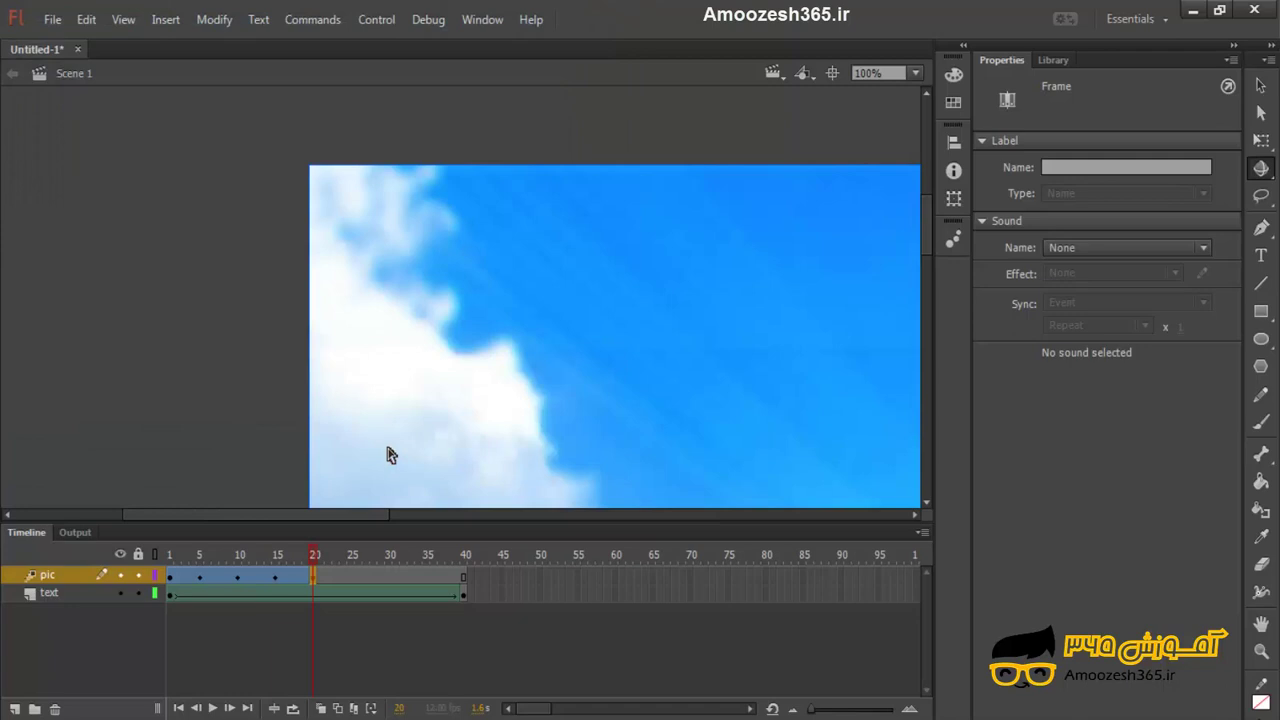
Set the imported island picture's width to 250 with its proportions locked
{"action": "left_click", "coordinate": [1257, 88]}
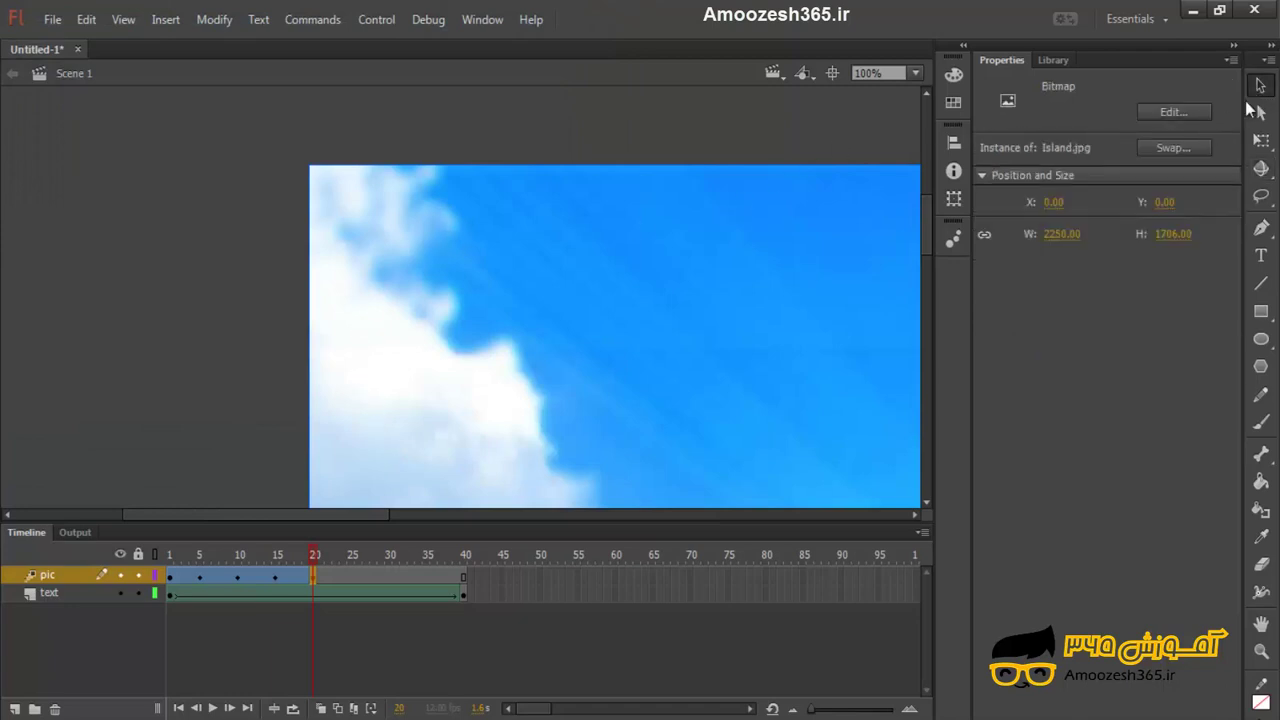
{"action": "left_click", "coordinate": [1053, 236]}
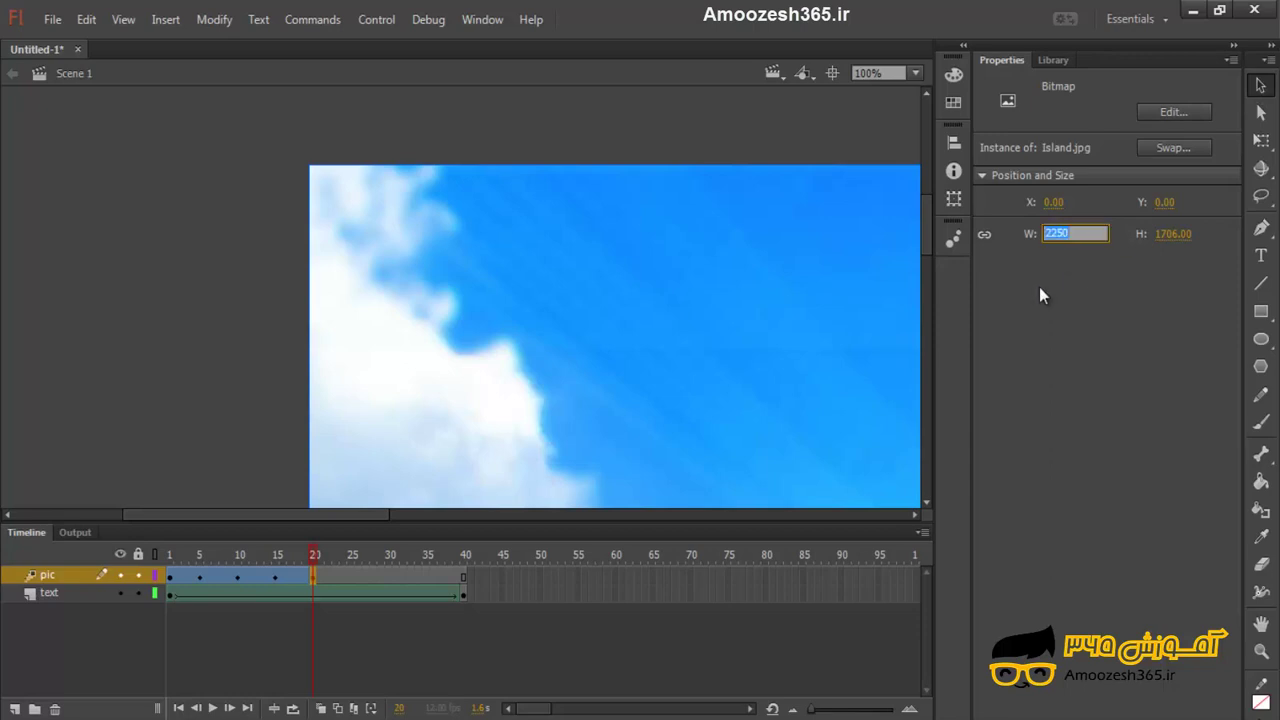
{"action": "type", "text": "250"}
{"action": "key", "text": "Return"}
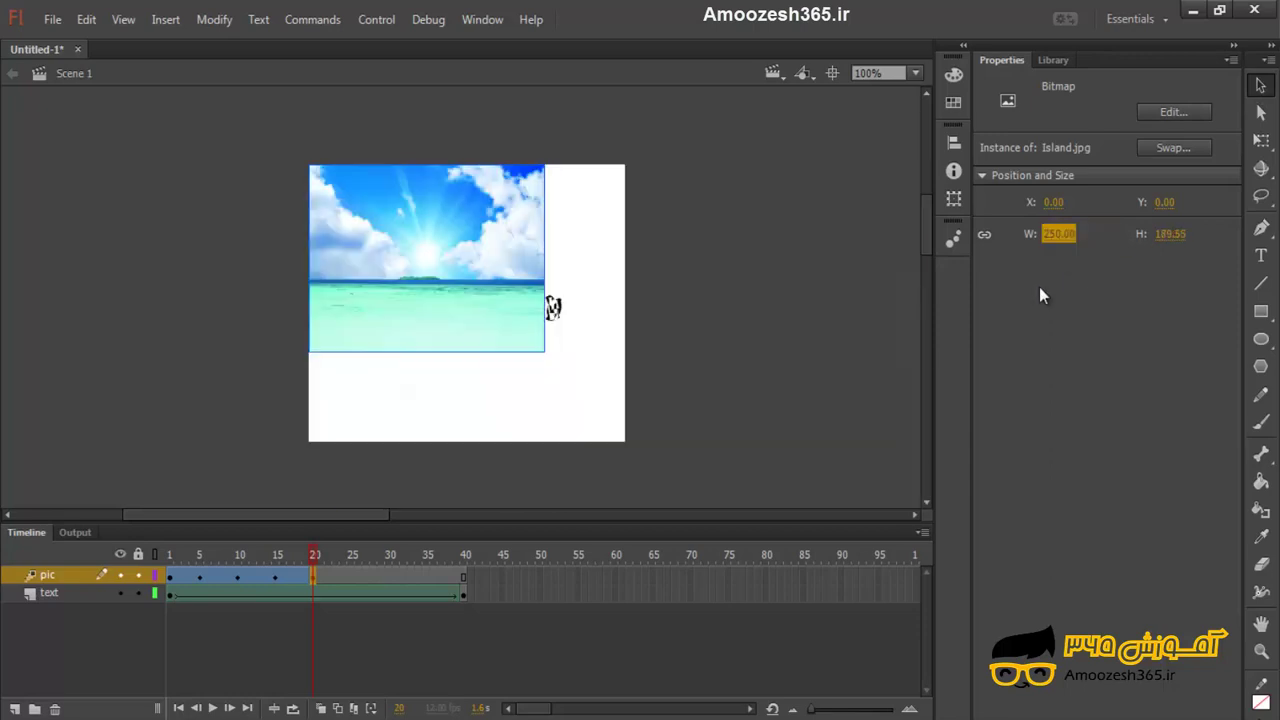
Center the island picture horizontally and vertically on the stage
{"action": "key", "text": "ctrl+k"}
{"action": "left_click", "coordinate": [786, 177]}
{"action": "left_click", "coordinate": [879, 178]}
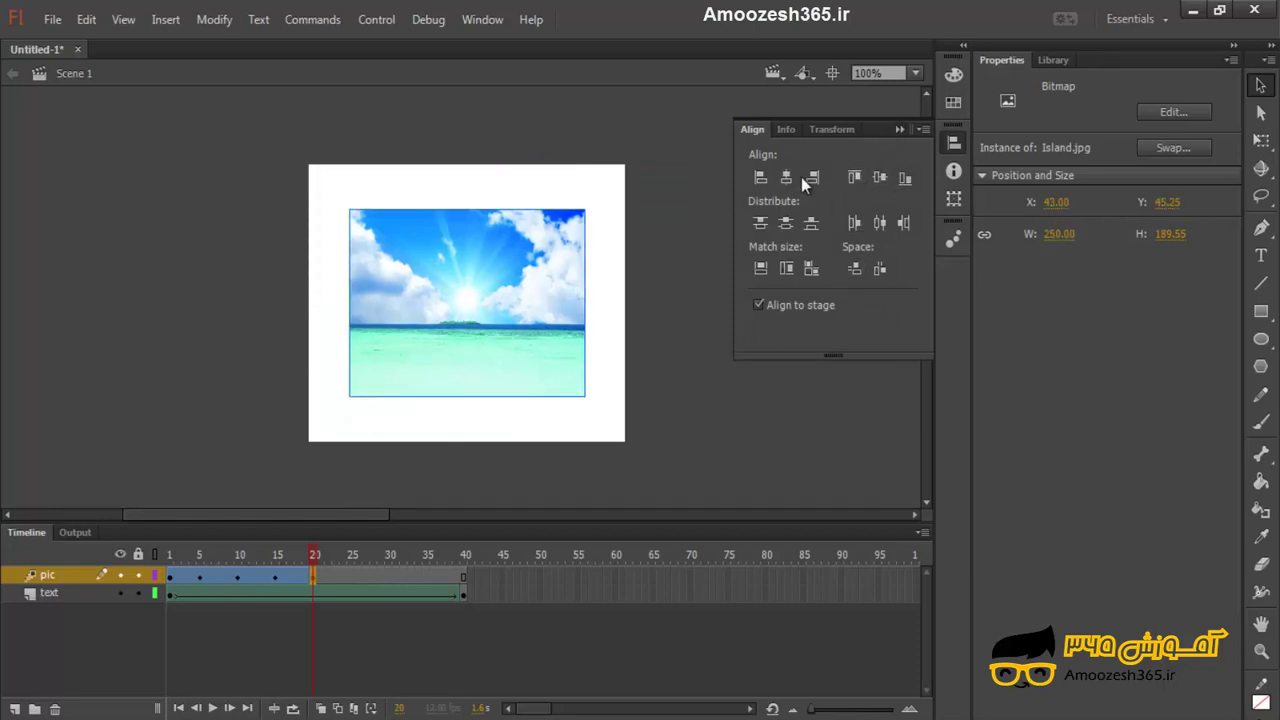
{"action": "key", "text": "ctrl+k"}
Convert the island picture to a movie clip symbol named "pic2" and create a motion tween on frames 20 to 40 of the pic layer
{"action": "key", "text": "F8"}
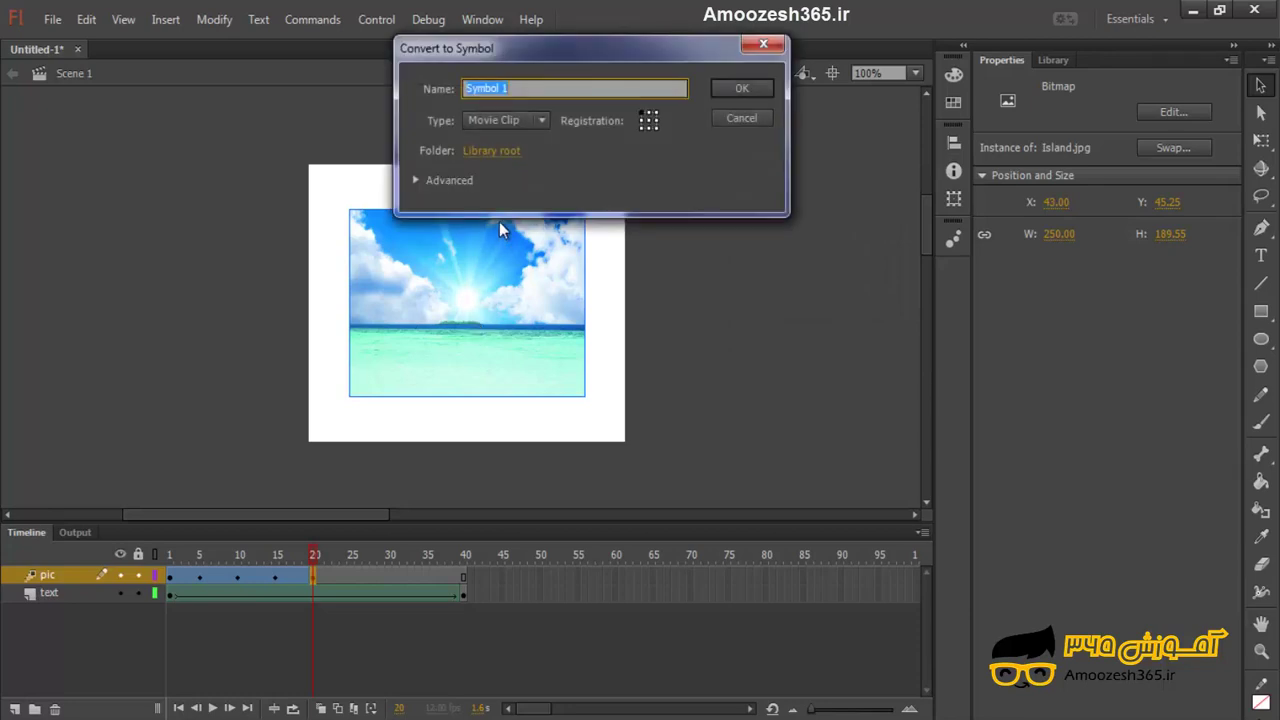
{"action": "type", "text": "pic2"}
{"action": "left_click", "coordinate": [741, 88]}
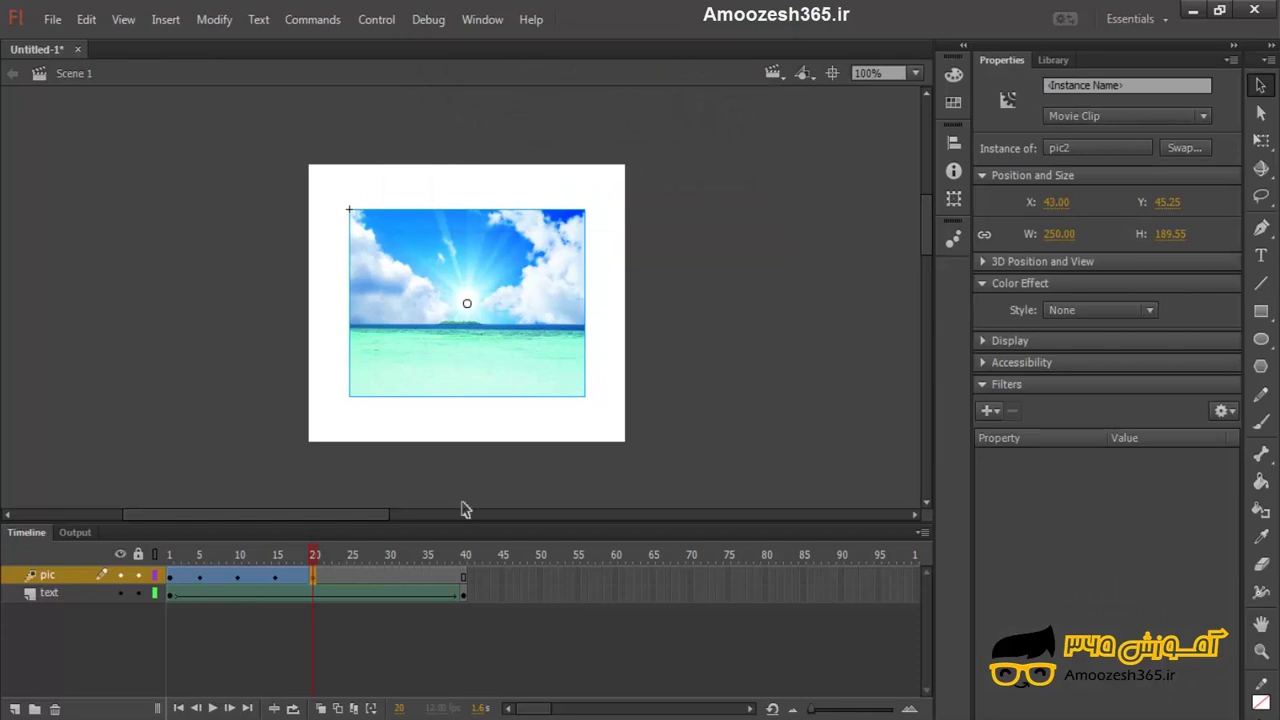
{"action": "right_click", "coordinate": [358, 576]}
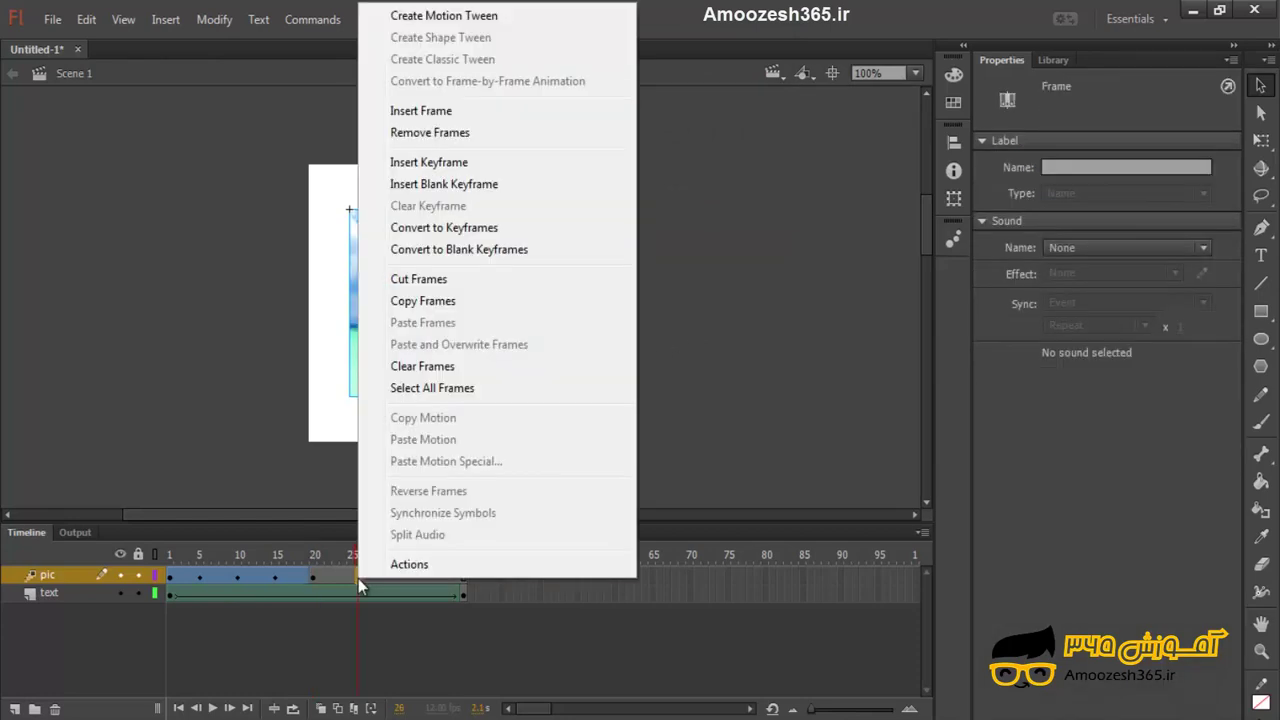
{"action": "left_click", "coordinate": [455, 22]}
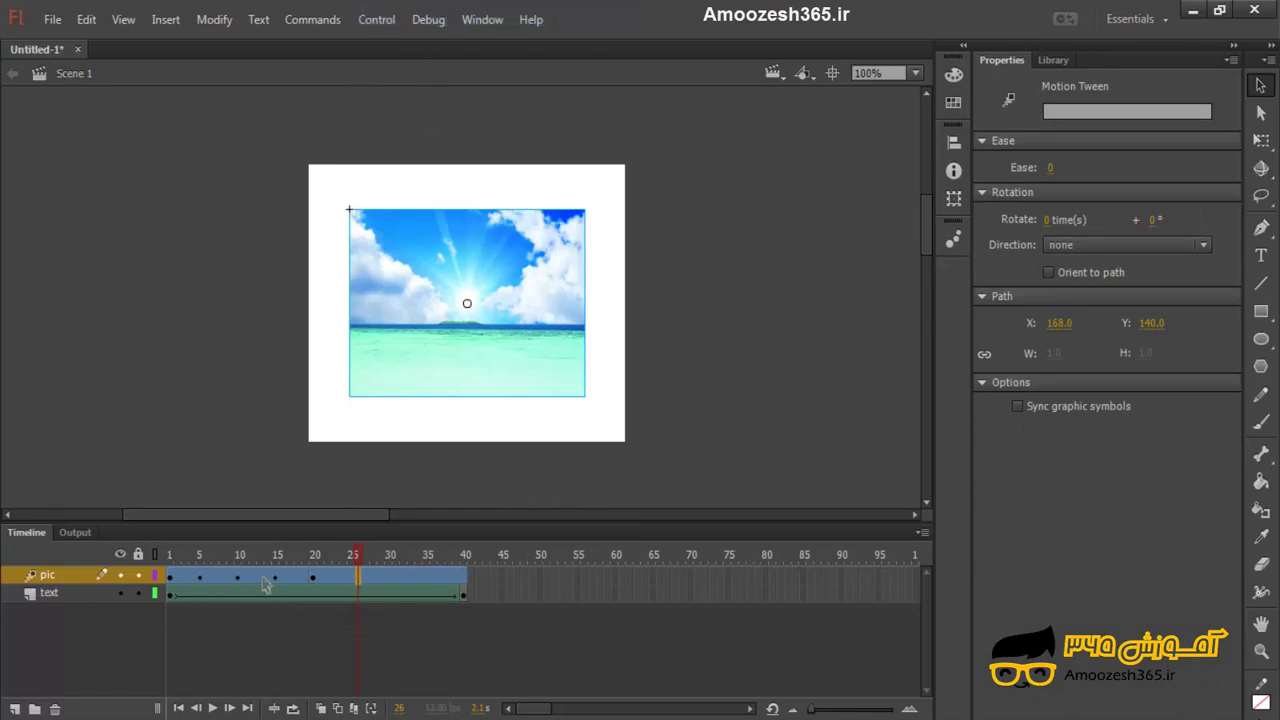
At frame 25, tilt the island picture around its X axis with the 3D Rotation tool
{"action": "left_click", "coordinate": [351, 577]}
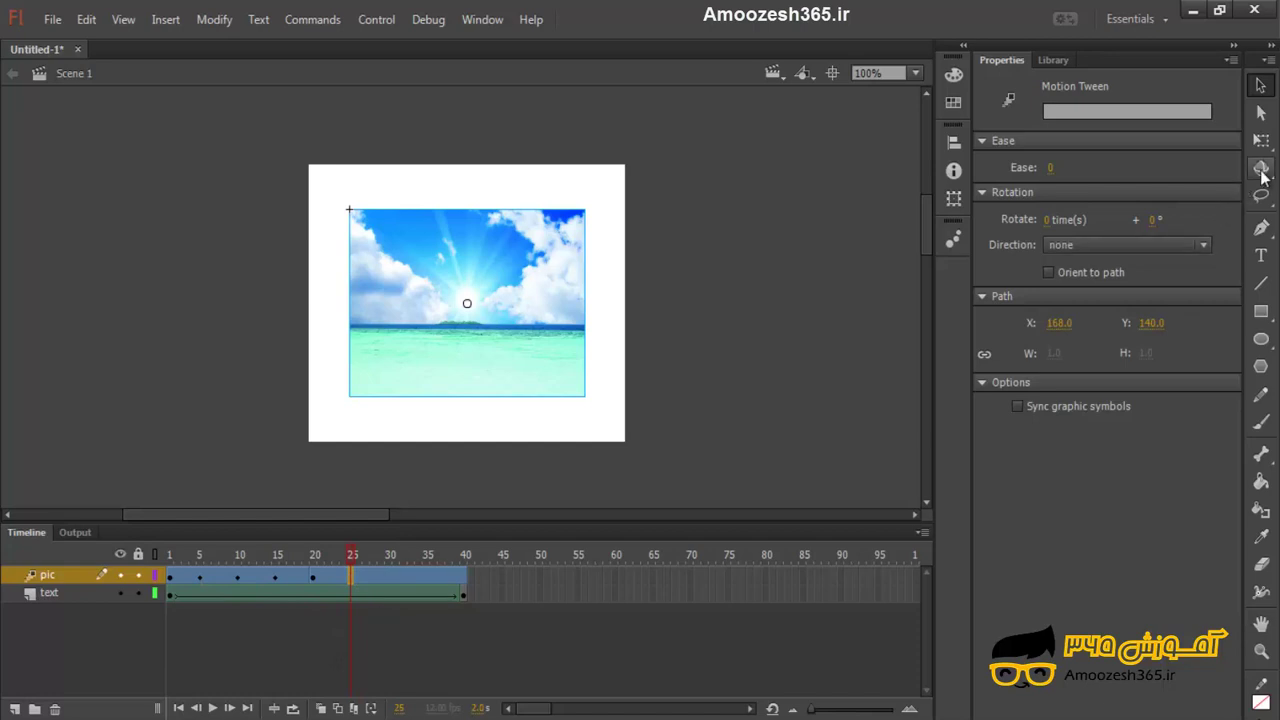
{"action": "left_click", "coordinate": [1261, 168]}
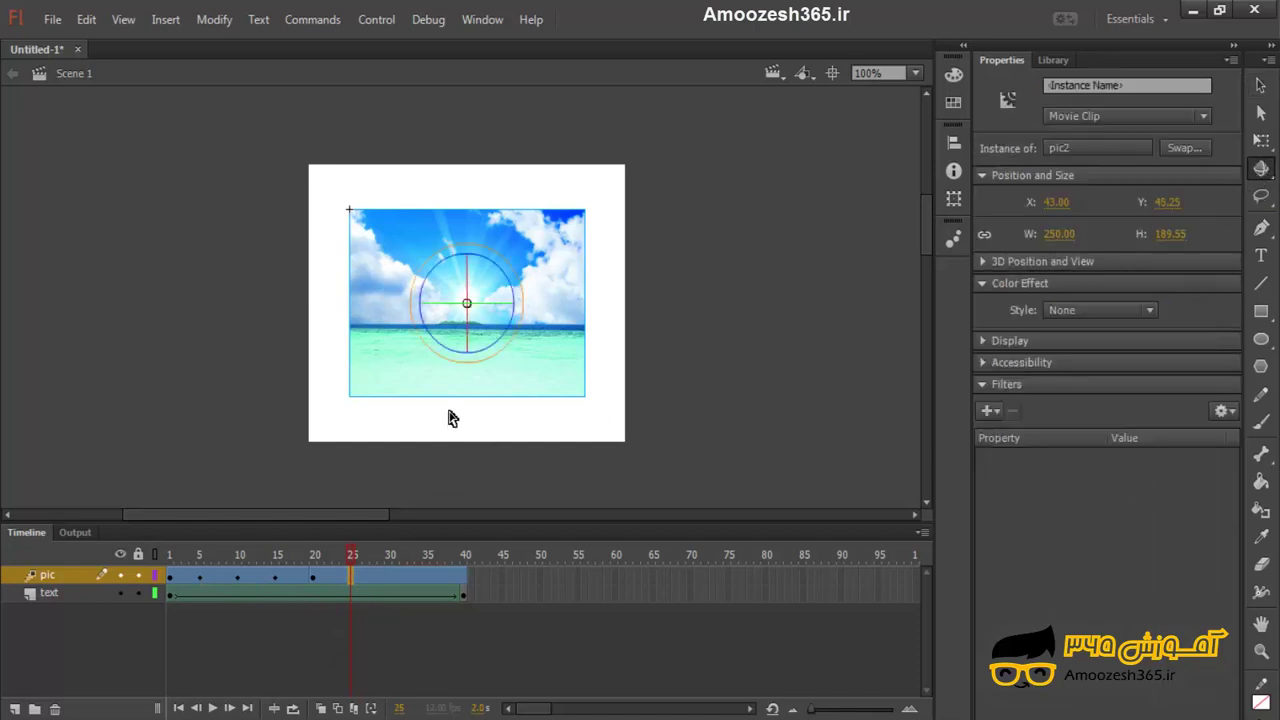
{"action": "mouse_move", "coordinate": [471, 289]}
{"action": "left_mouse_down"}
{"action": "mouse_move", "coordinate": [480, 280]}
{"action": "mouse_move", "coordinate": [476, 302]}
{"action": "left_mouse_up"}
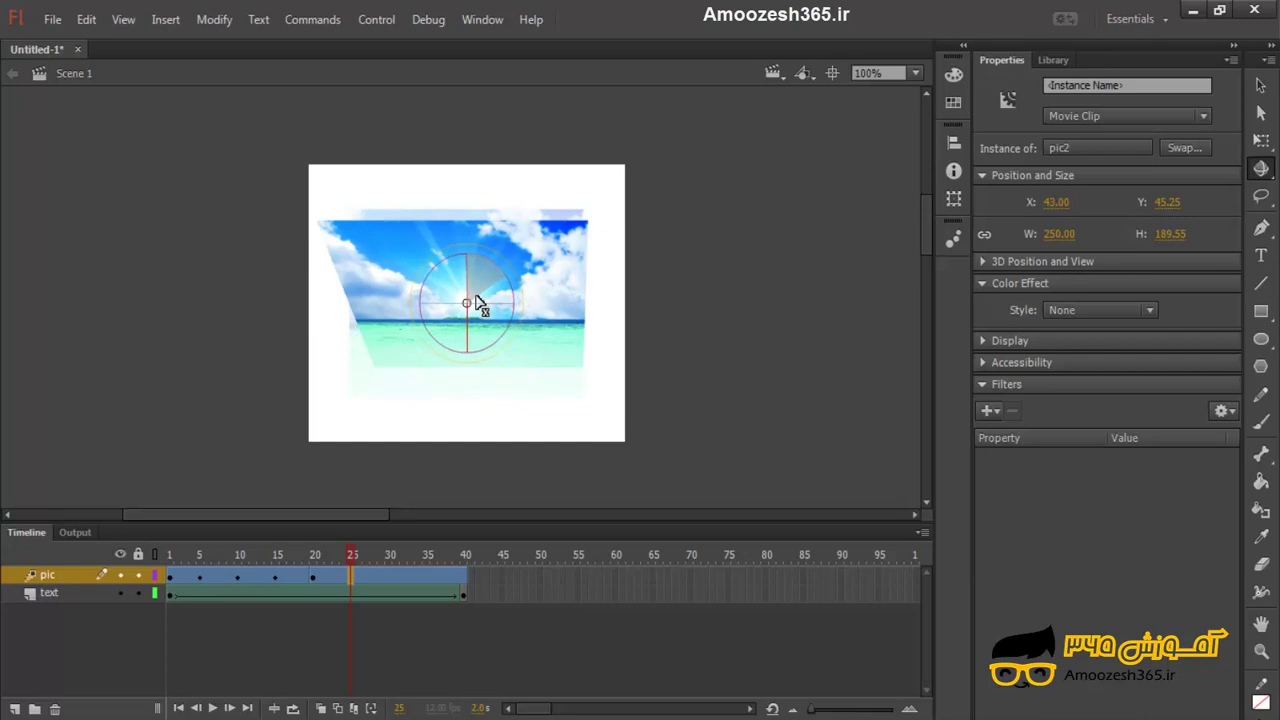
{"action": "left_click_drag", "start_coordinate": [476, 302], "coordinate": [480, 300]}
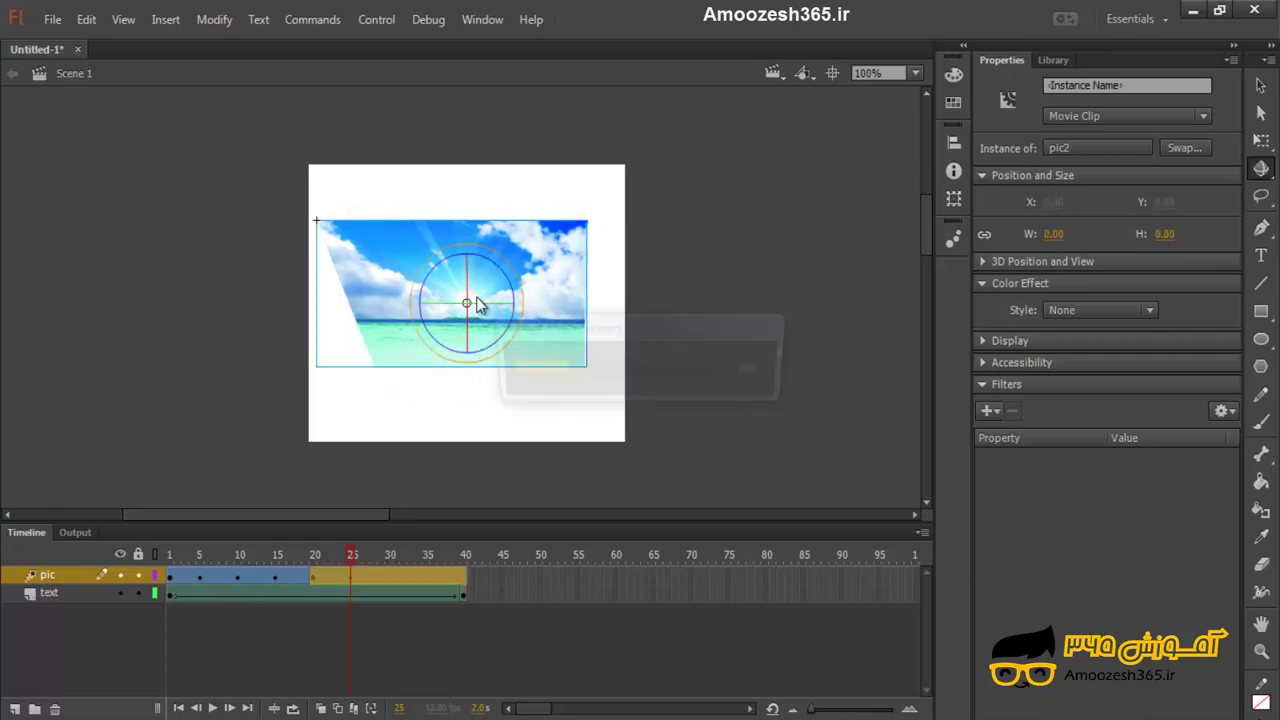
Tilt the island picture further around its X axis in 3D at frames 30 and 35
{"action": "left_click", "coordinate": [400, 591]}
{"action": "left_click", "coordinate": [451, 286]}
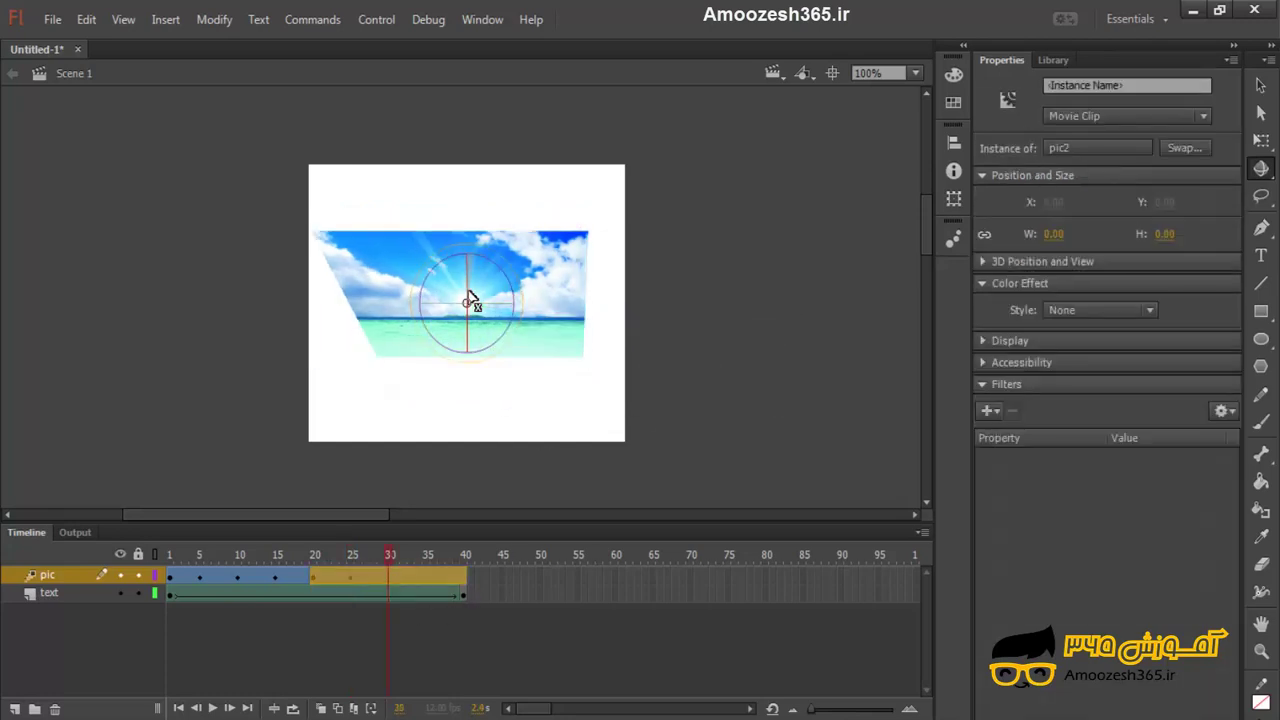
{"action": "mouse_move", "coordinate": [471, 300]}
{"action": "left_mouse_down"}
{"action": "mouse_move", "coordinate": [476, 318]}
{"action": "mouse_move", "coordinate": [468, 306]}
{"action": "left_mouse_up"}
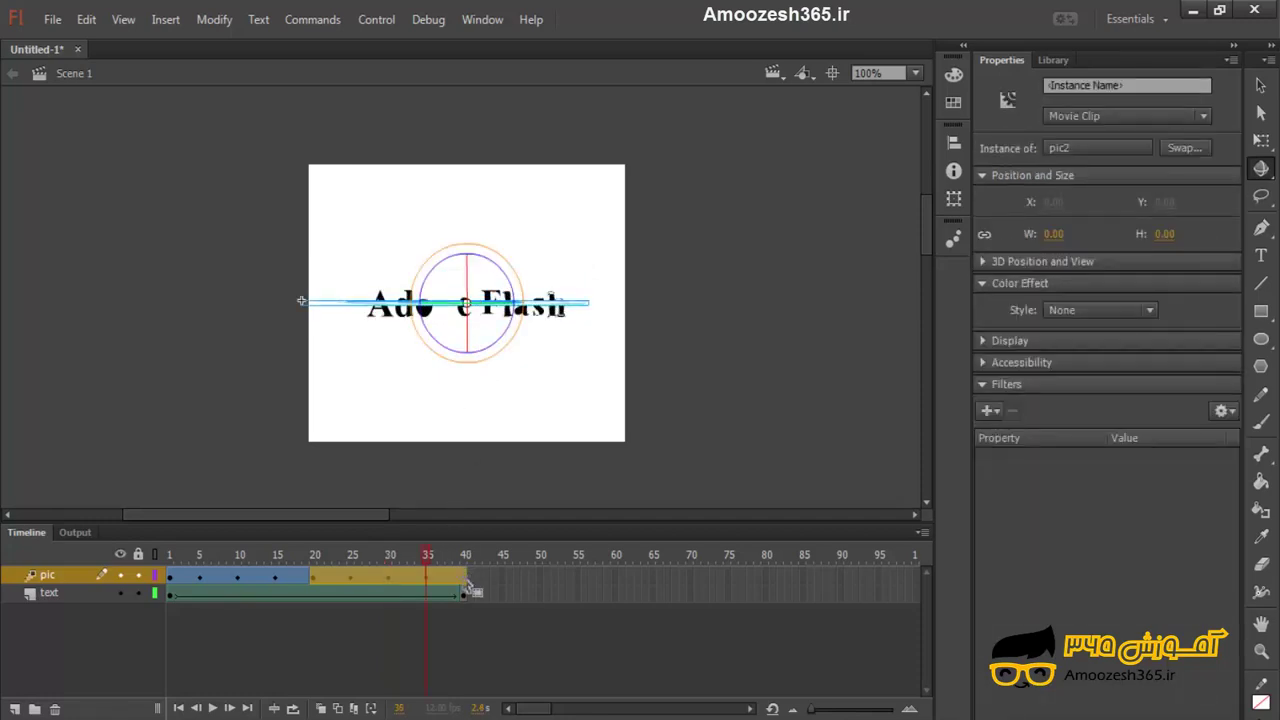
Rotate the island picture further around its X axis at frame 40 and test the movie
{"action": "left_click", "coordinate": [465, 578]}
{"action": "key", "text": "ctrl+Return"}
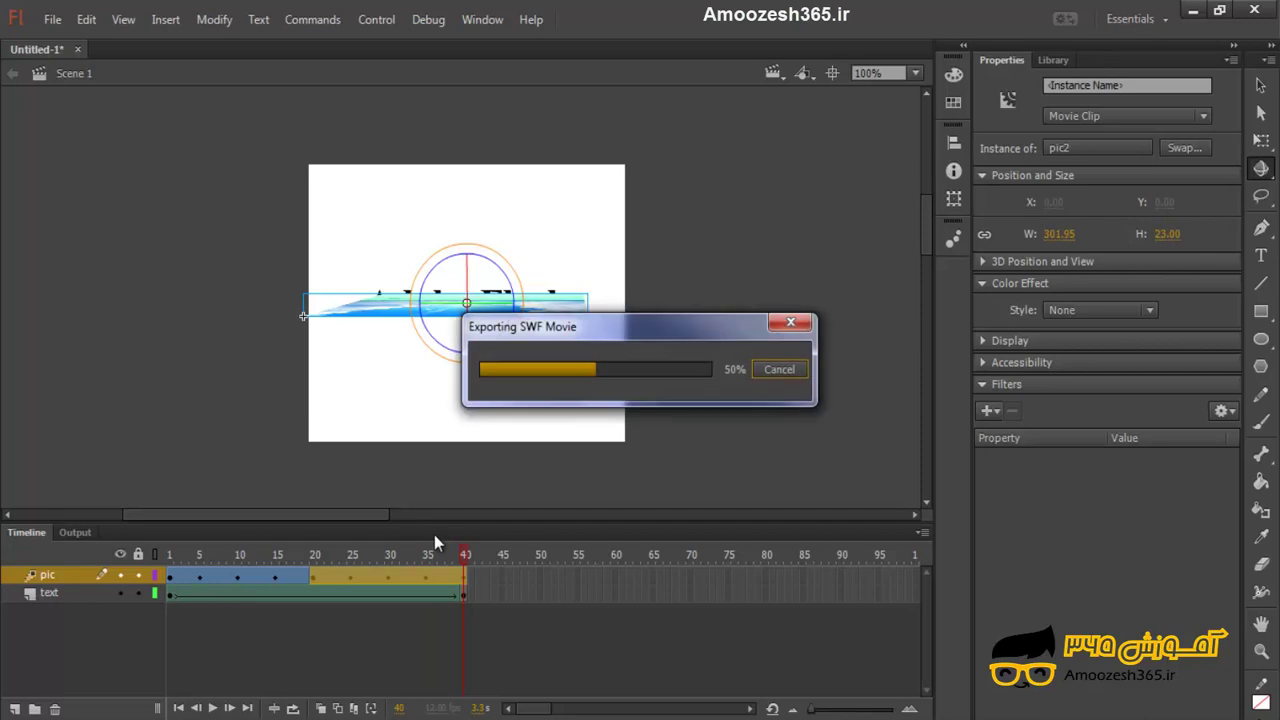